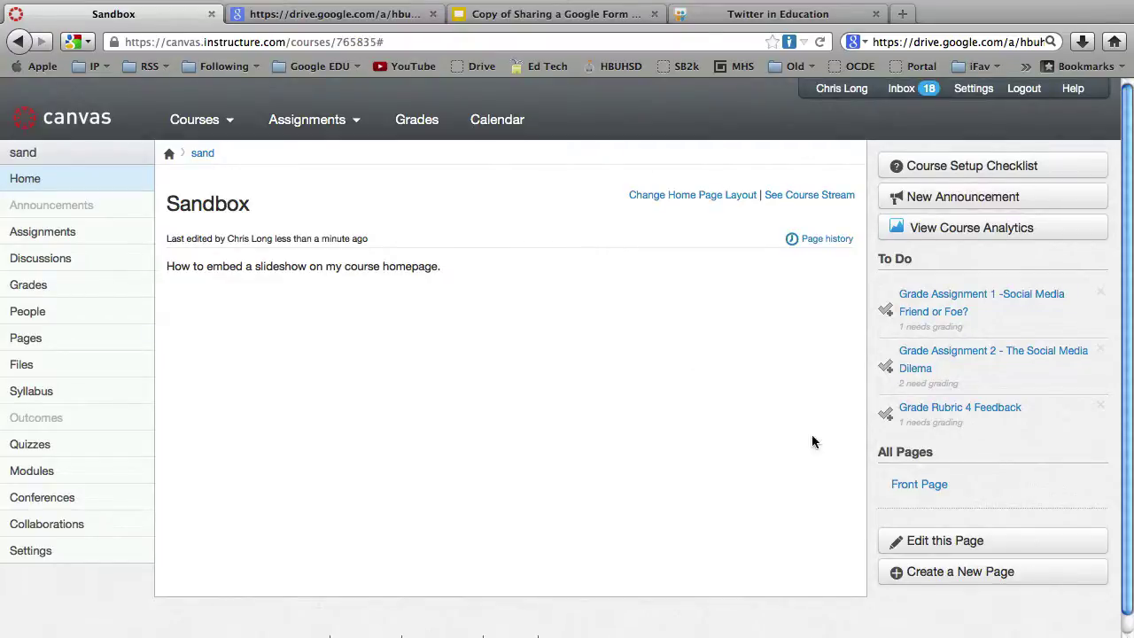
# Open the Sandbox home page for editing in HTML view and add an empty line below the existing code
pyautogui.click(939, 550)
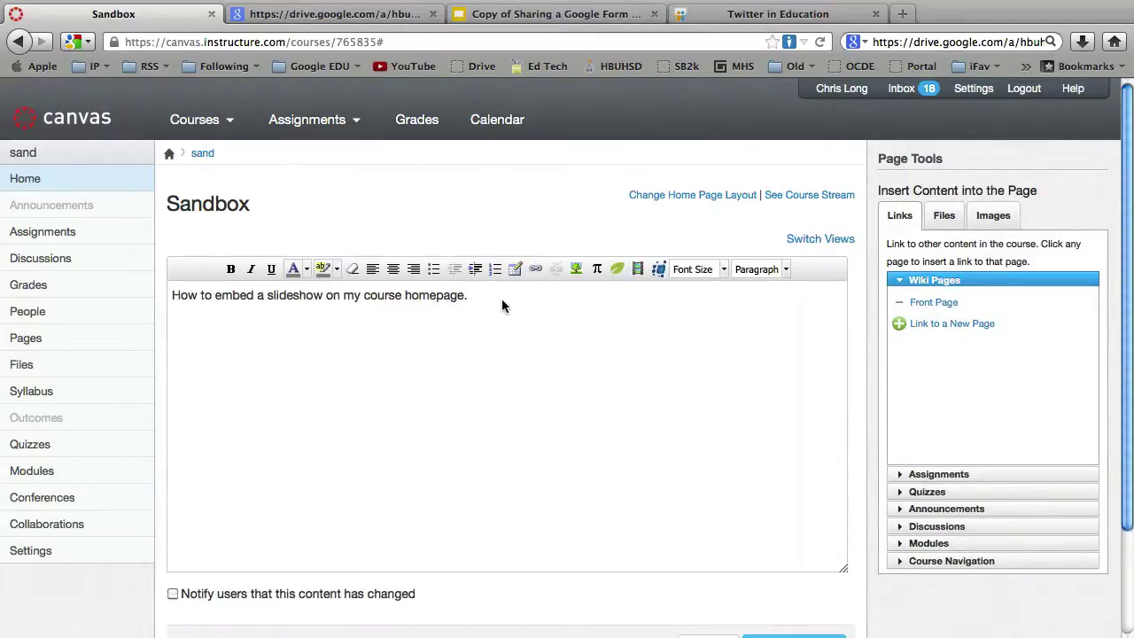
pyautogui.click(809, 239)
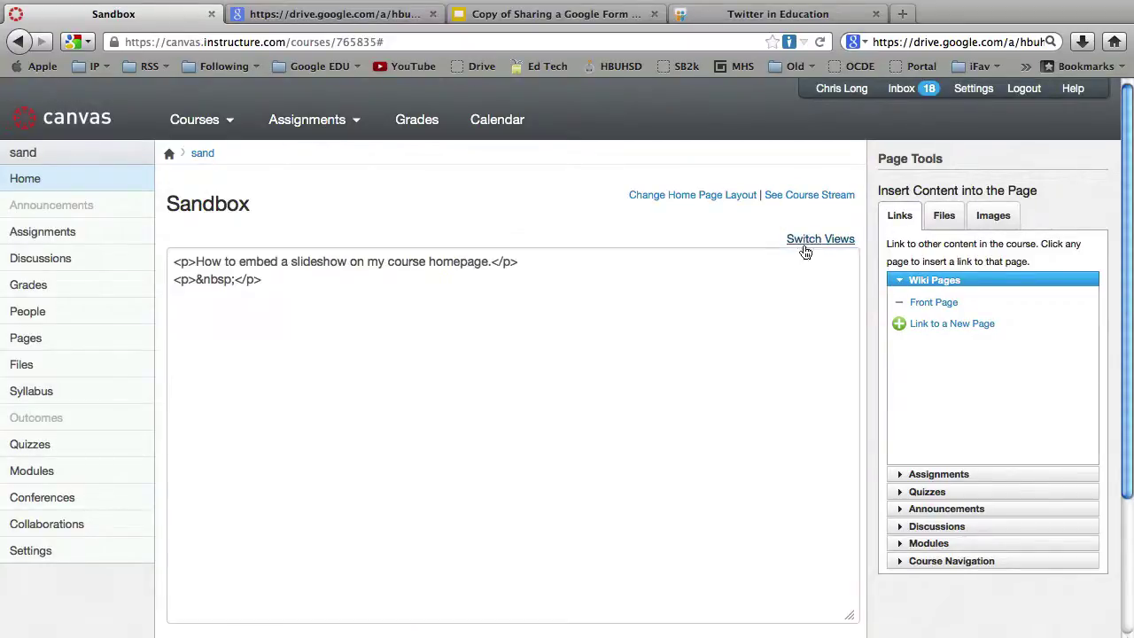
pyautogui.click(287, 291)
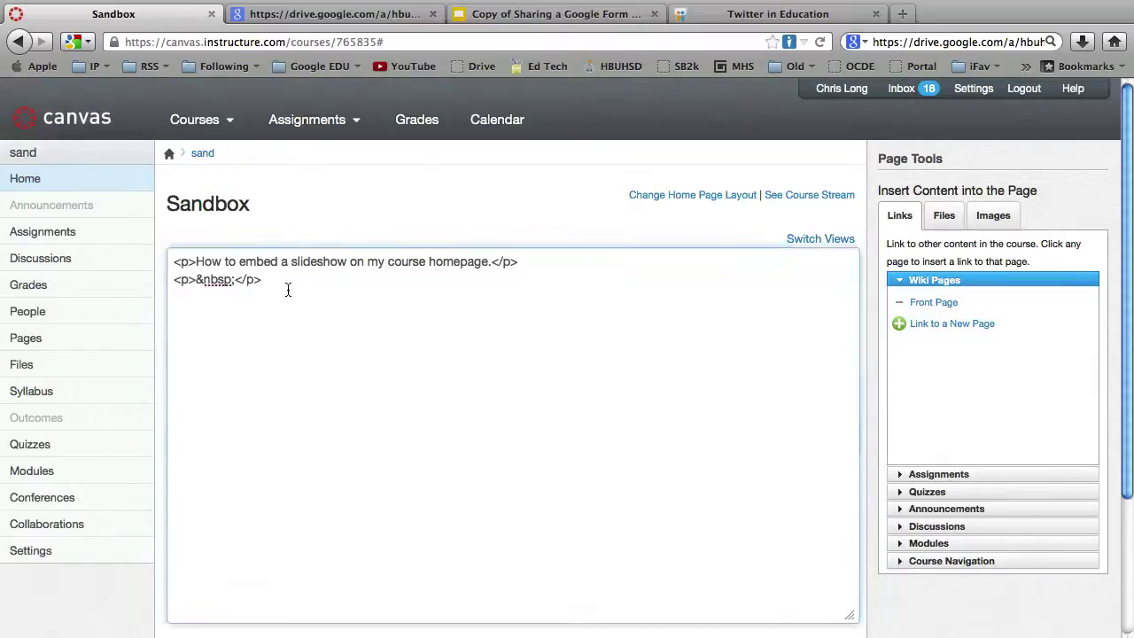
pyautogui.press('Return')
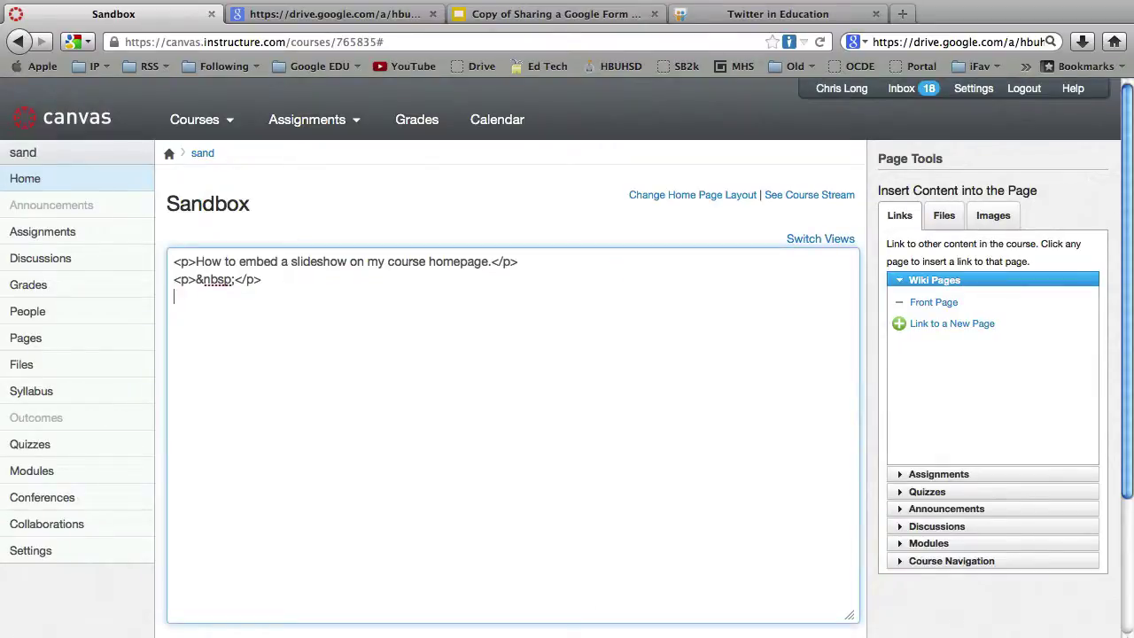
# Switch to the Google Slides presentation about sharing a Google Form and open its publish-to-the-web settings
pyautogui.click(556, 16)
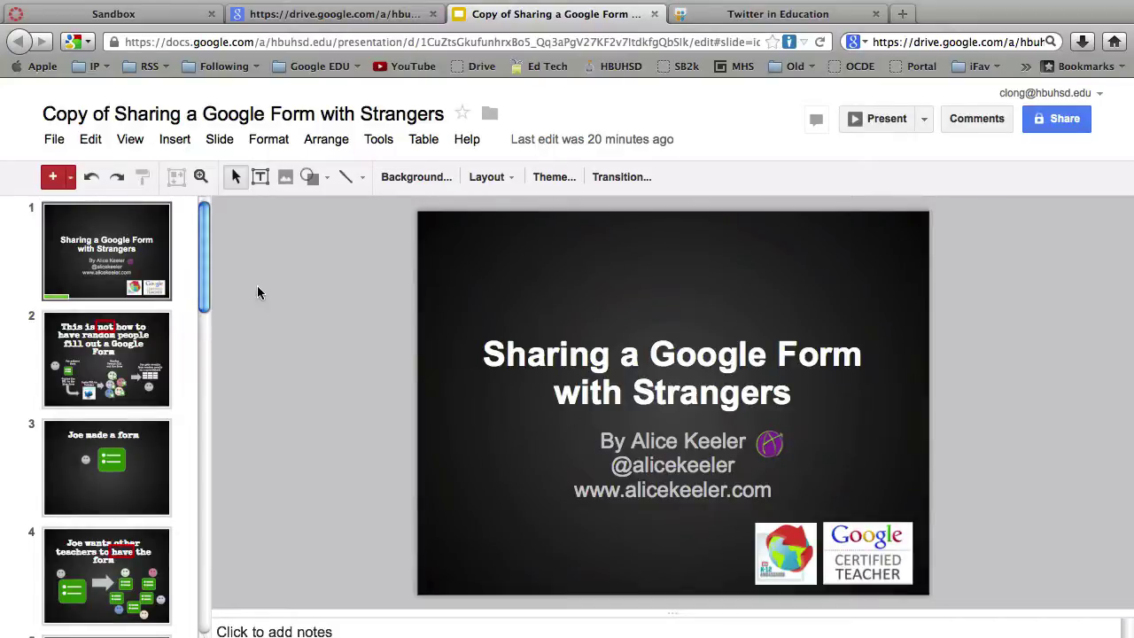
pyautogui.click(54, 139)
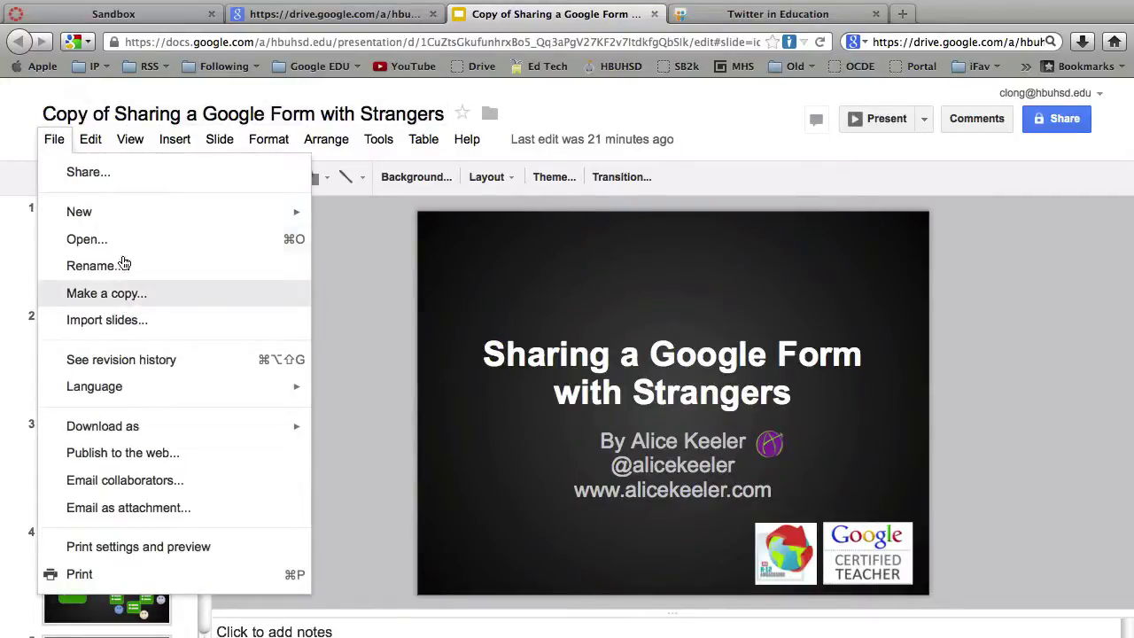
pyautogui.click(479, 139)
pyautogui.moveTo(49, 139)
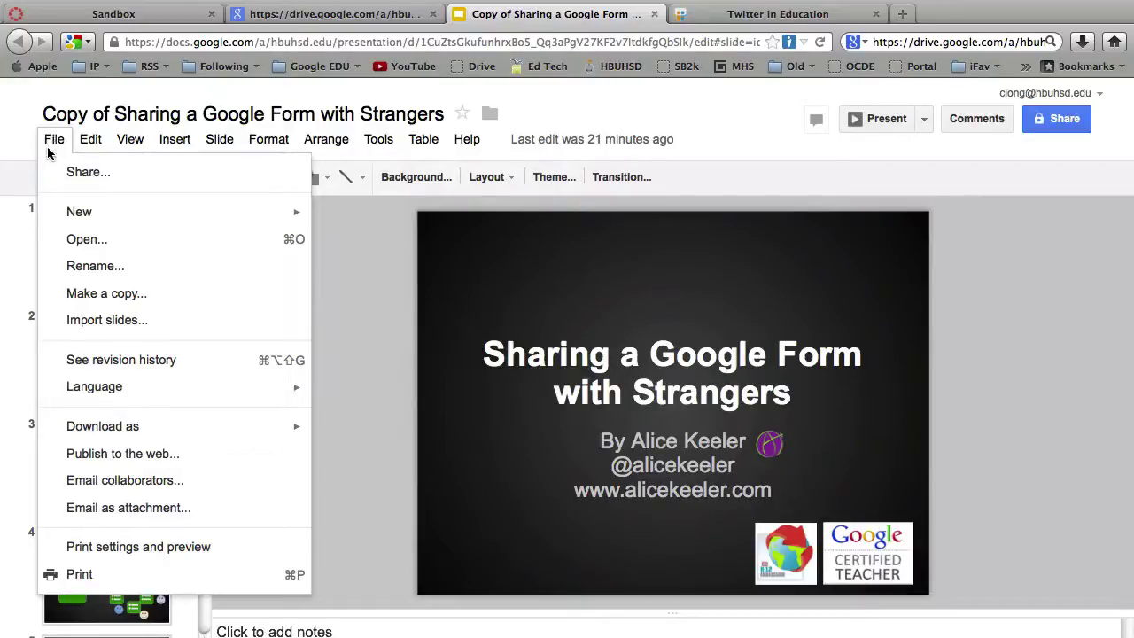
pyautogui.click(139, 456)
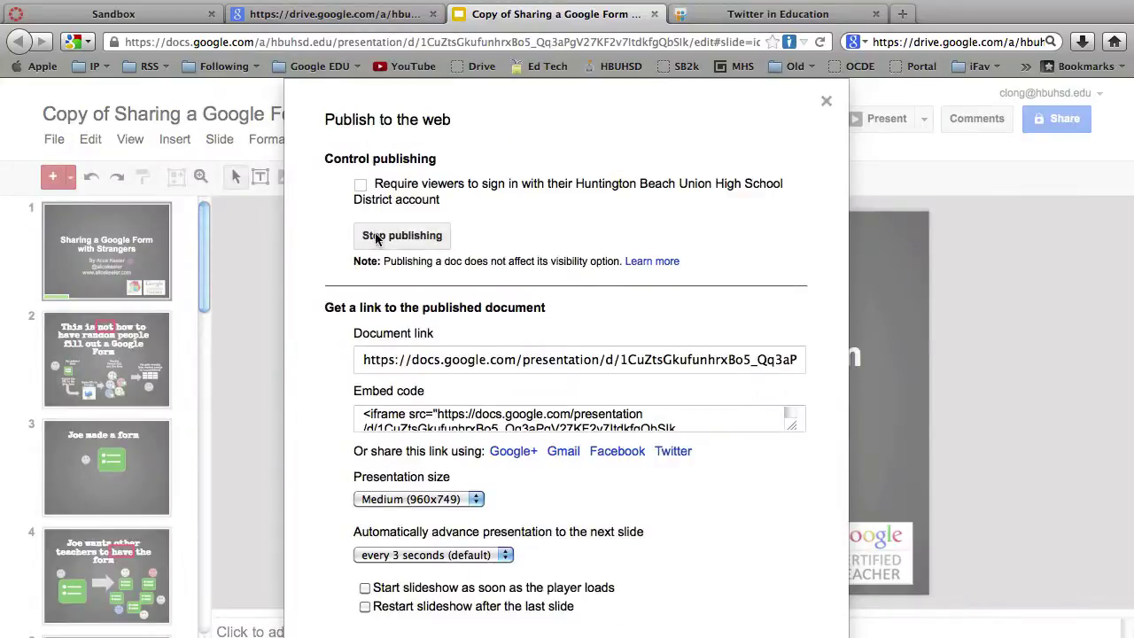
# Stop publishing the presentation and publish it to the web again without requiring viewers to sign in
pyautogui.click(375, 237)
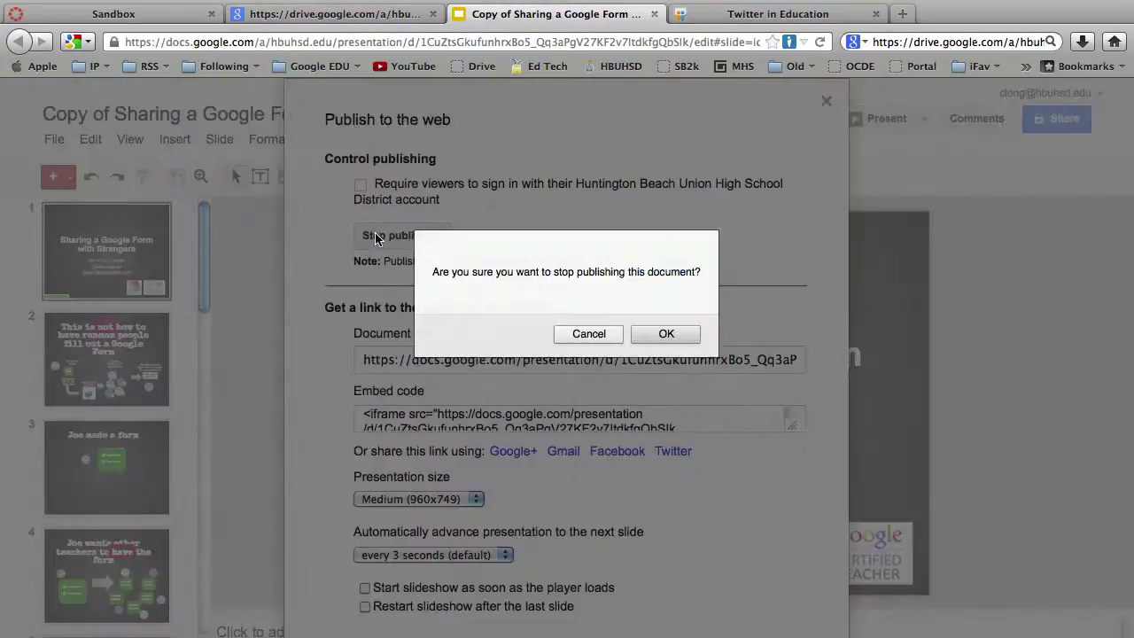
pyautogui.click(647, 333)
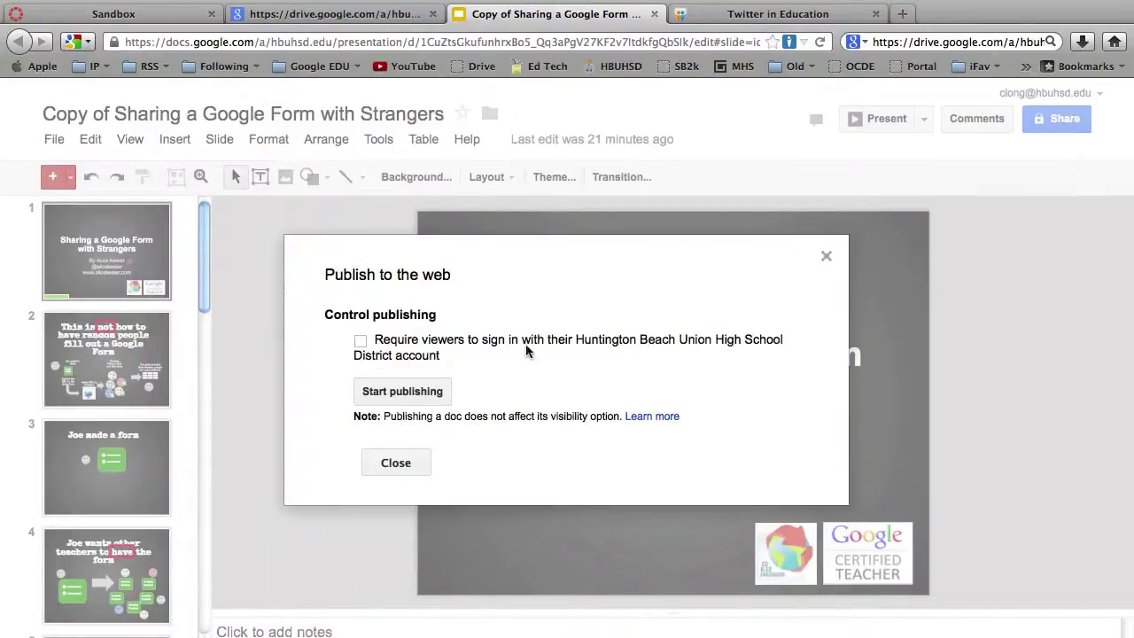
pyautogui.click(411, 391)
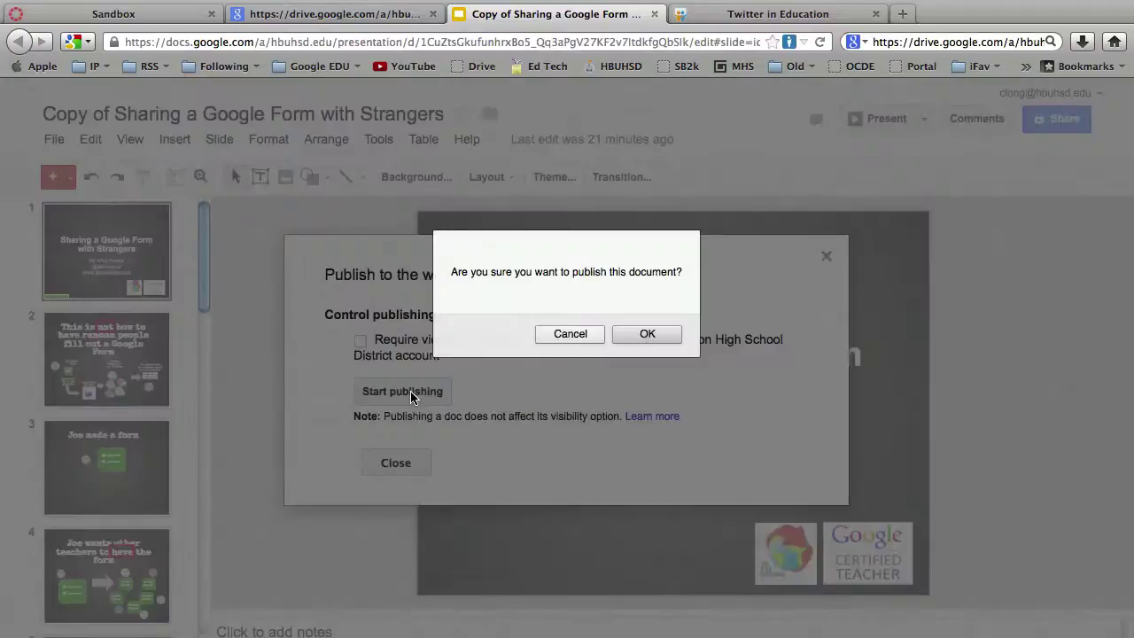
pyautogui.click(630, 334)
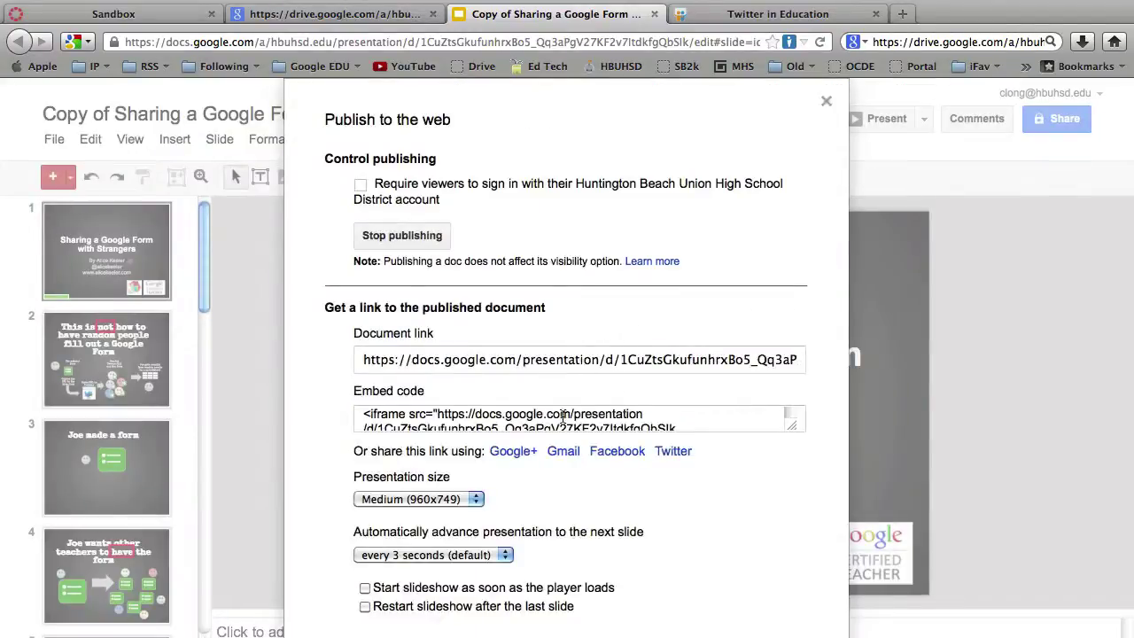
# Set the published slideshow to Small (480x389), starting as soon as the player loads, and copy its embed code
pyautogui.scroll(-1, 561, 429)
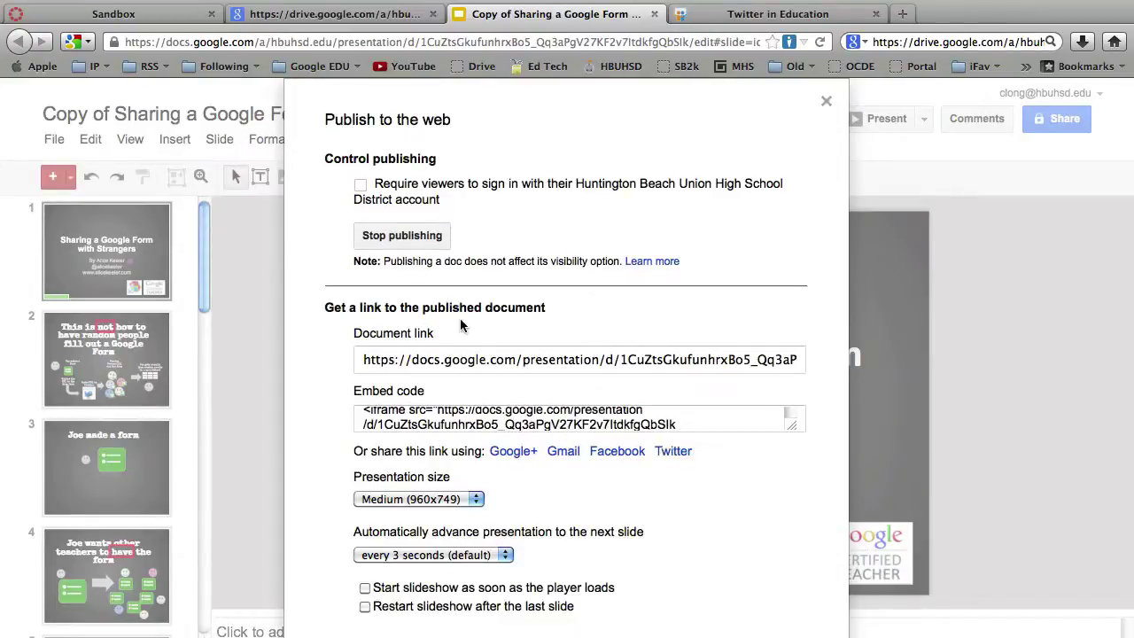
pyautogui.click(447, 500)
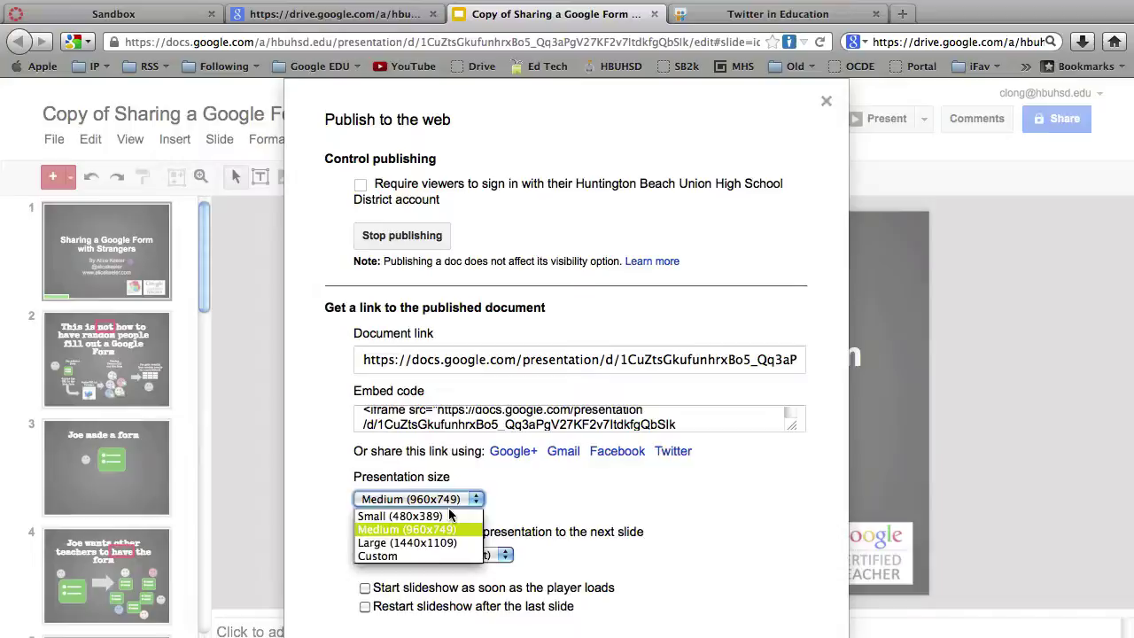
pyautogui.click(445, 514)
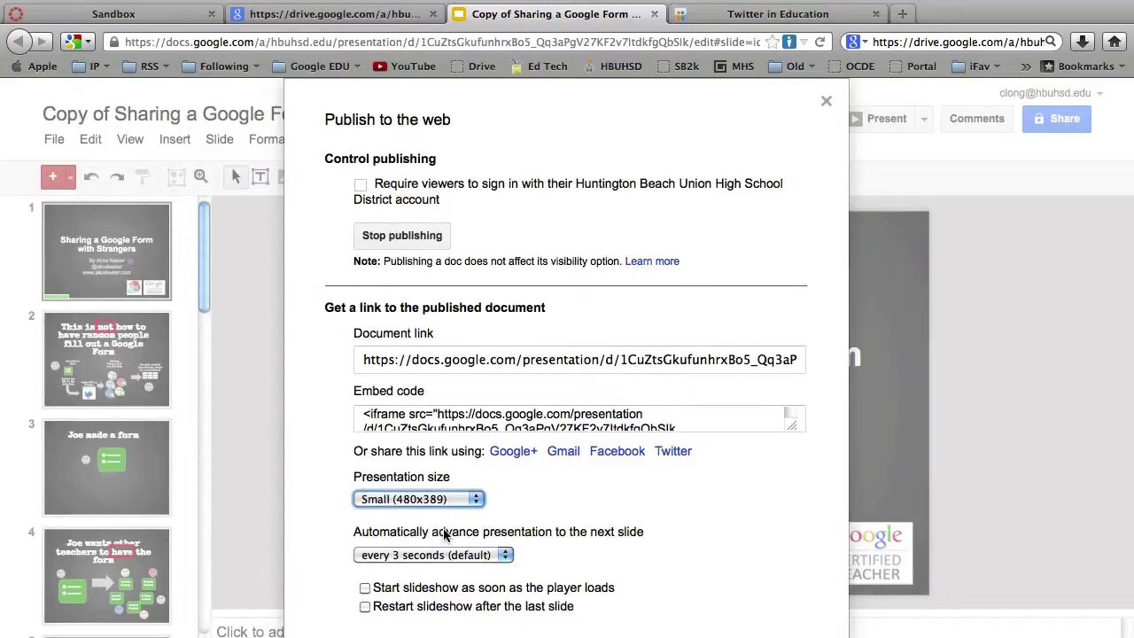
pyautogui.click(365, 589)
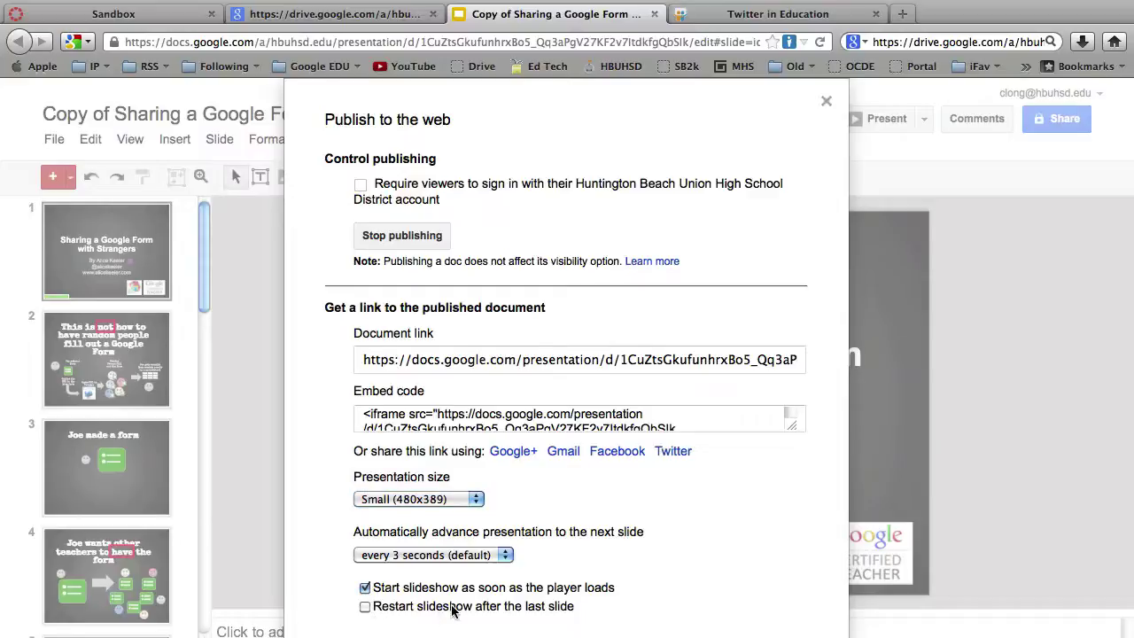
pyautogui.click(678, 423)
pyautogui.press('super+c')
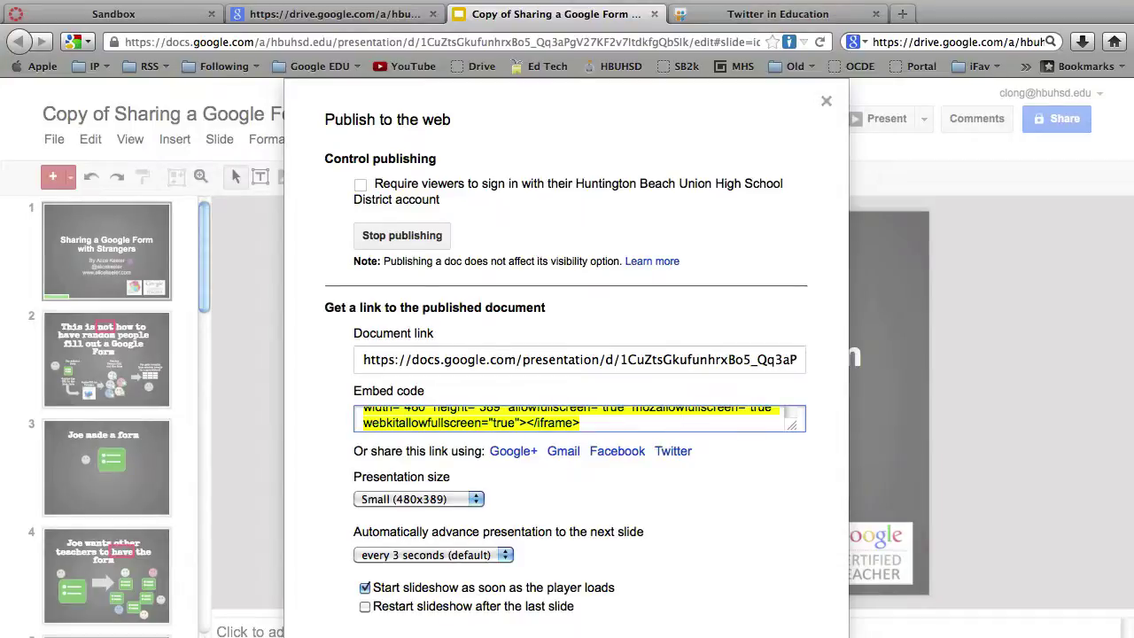
pyautogui.press('Escape')
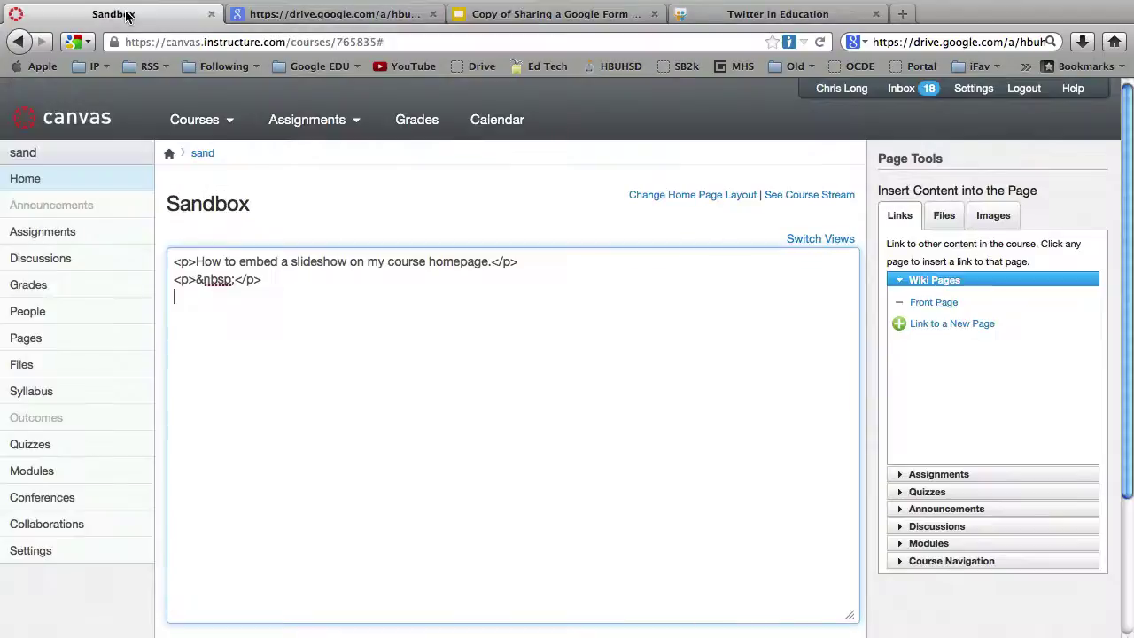
# Paste the slideshow's embed code on the last line of the Canvas Sandbox page's HTML and save the page from the visual editor
pyautogui.click(128, 13)
pyautogui.press('super+v')
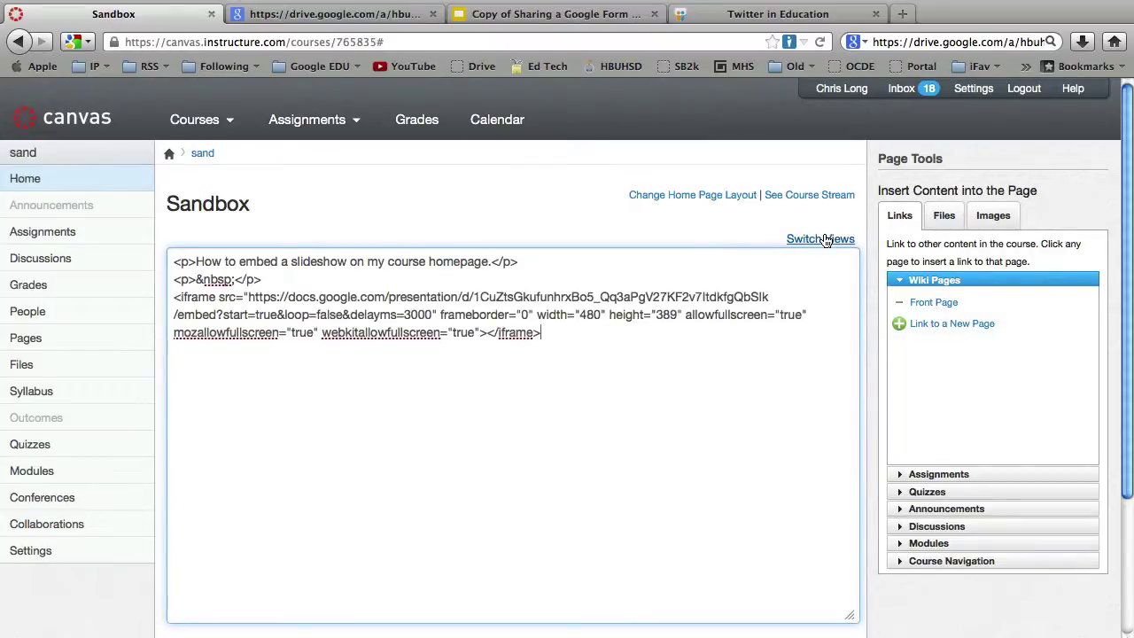
pyautogui.click(820, 240)
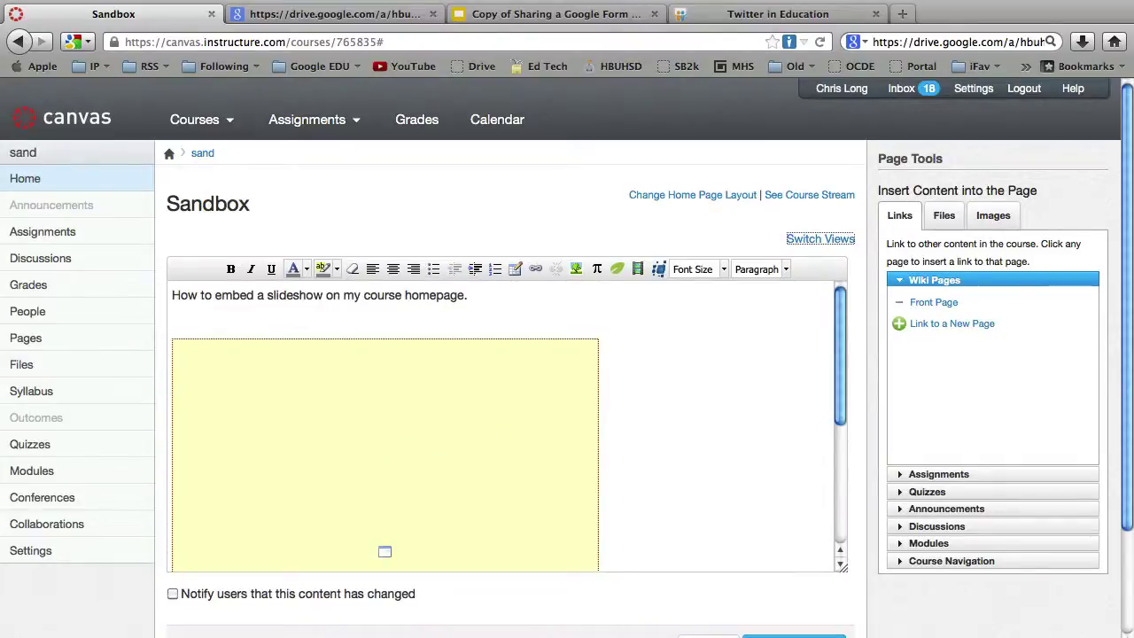
pyautogui.click(794, 636)
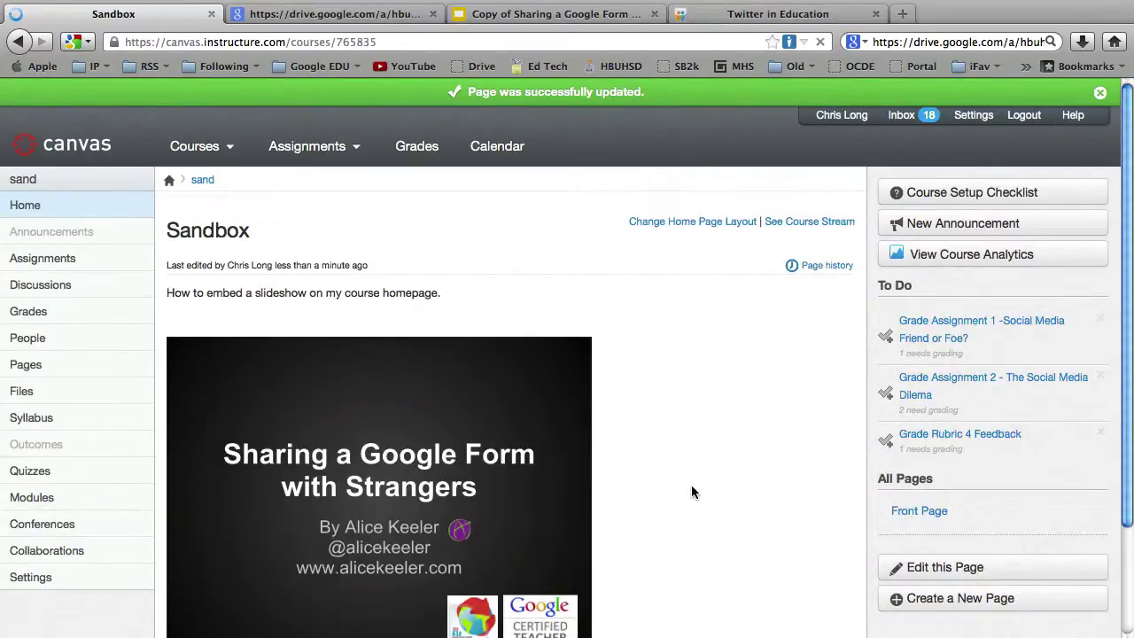
# Reopen the Sandbox page's HTML code for editing and insert two line breaks above the Google Slides iframe
pyautogui.scroll(-5, 700, 487)
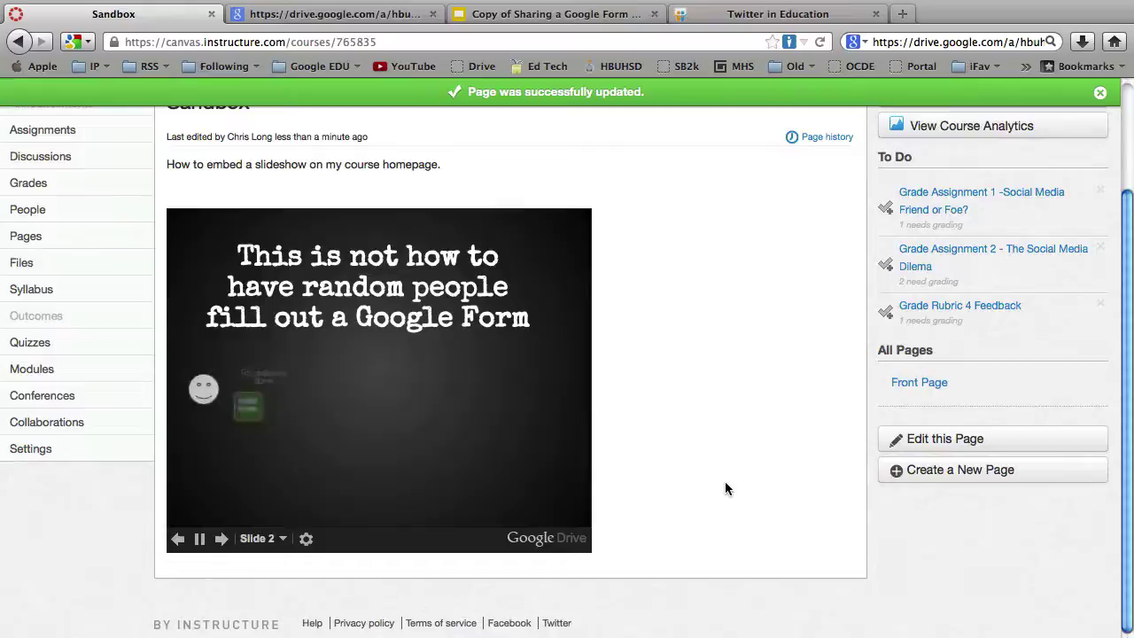
pyautogui.scroll(2, 725, 483)
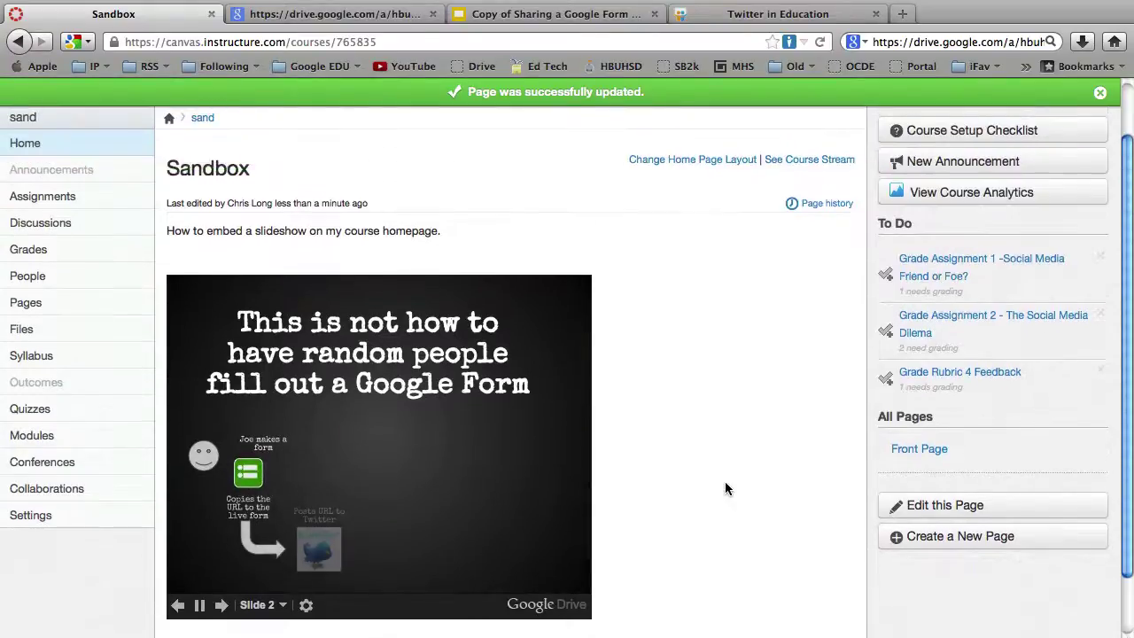
pyautogui.scroll(-2, 723, 476)
pyautogui.scroll(4, 725, 475)
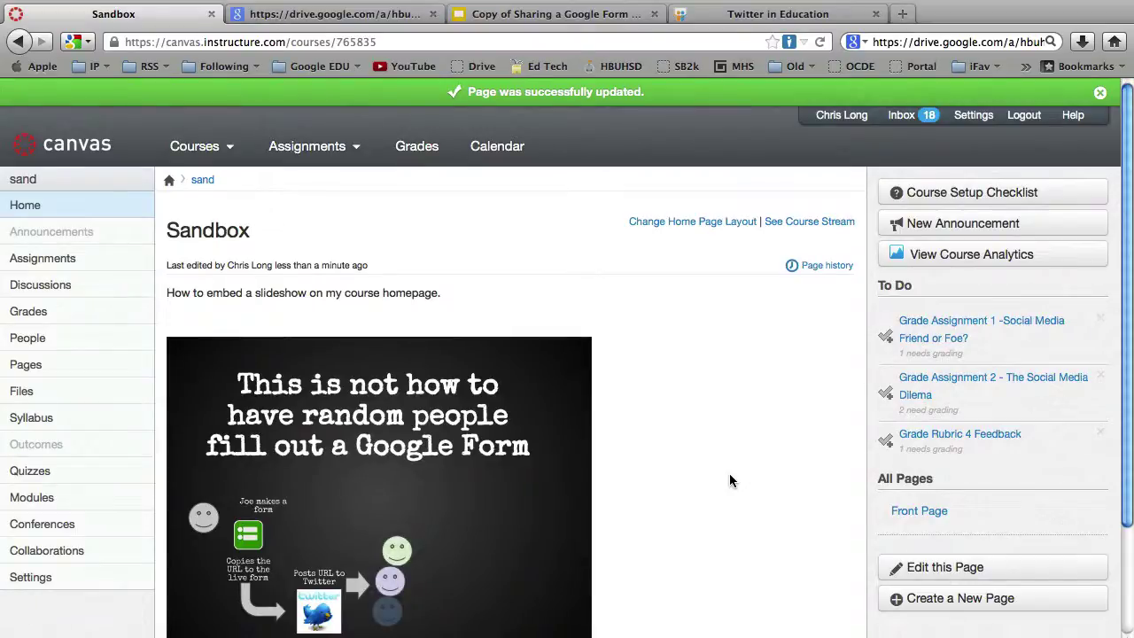
pyautogui.scroll(-1, 734, 484)
pyautogui.scroll(-1, 735, 484)
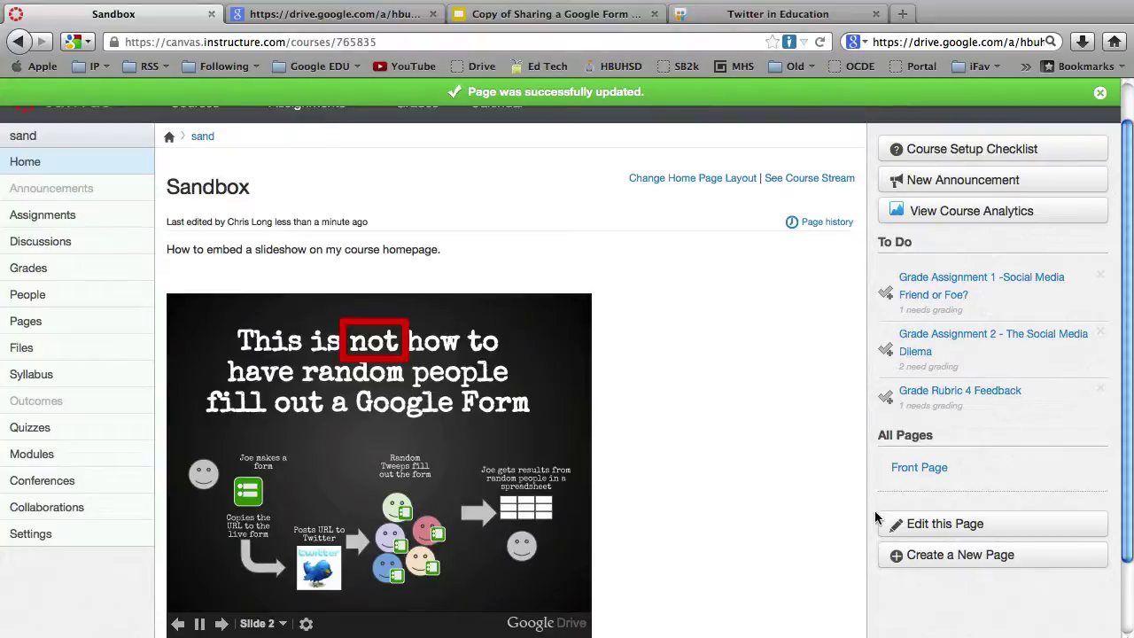
pyautogui.click(945, 525)
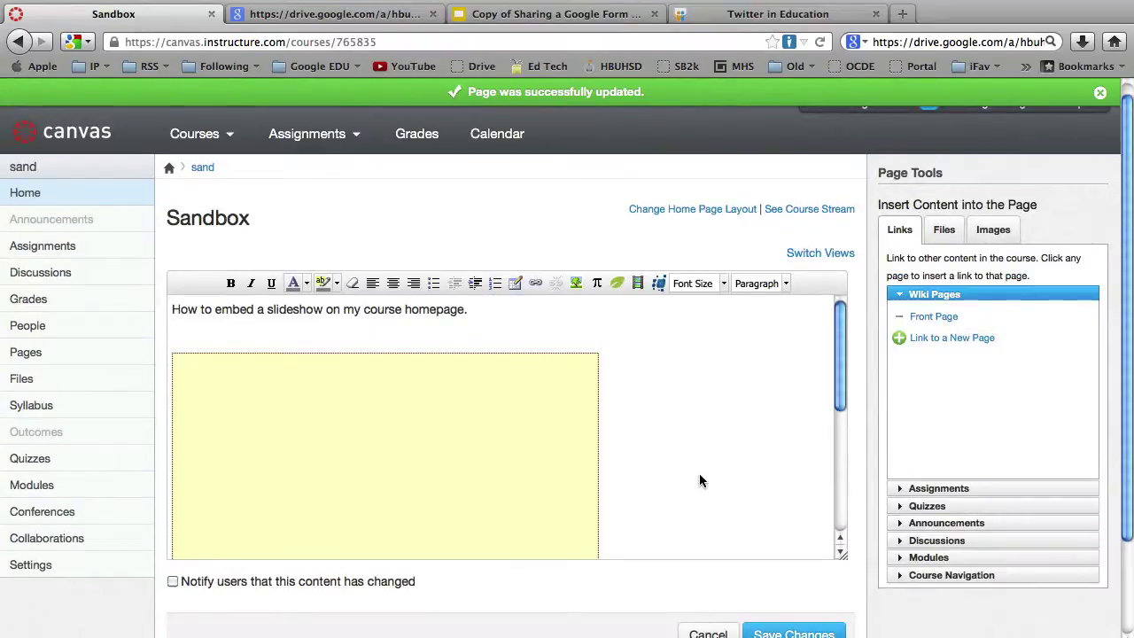
pyautogui.click(818, 254)
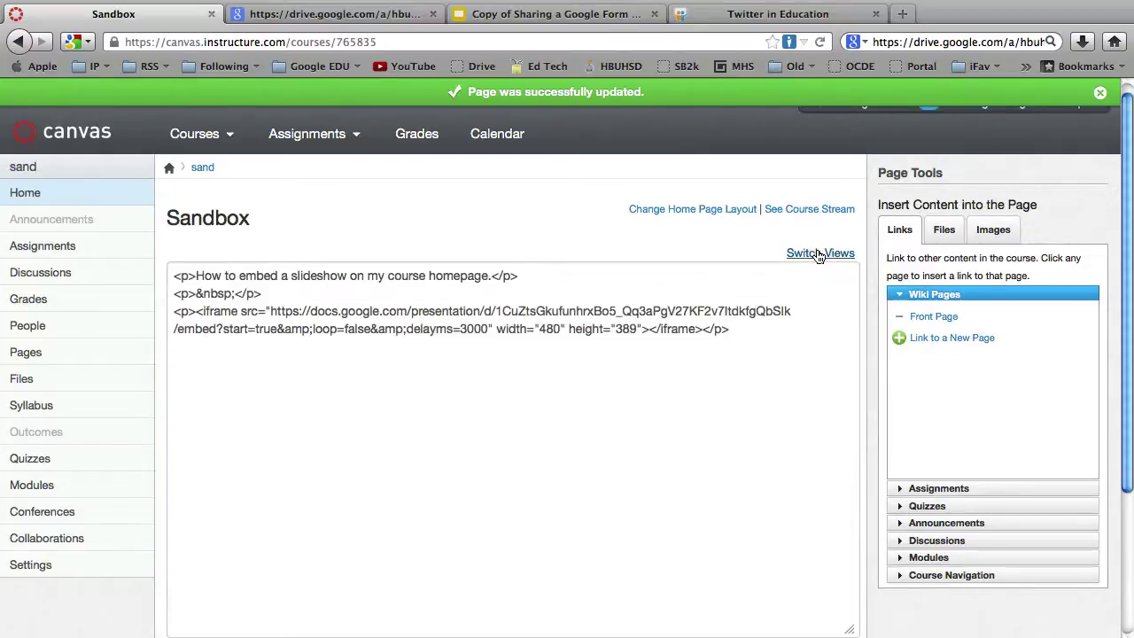
pyautogui.click(771, 340)
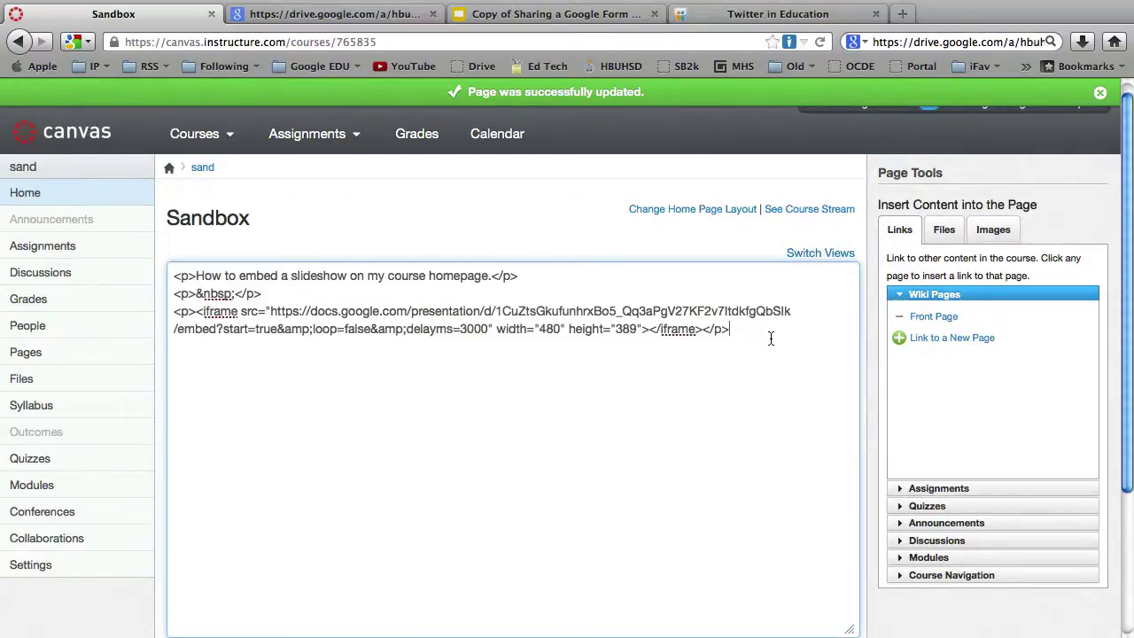
pyautogui.click(296, 295)
pyautogui.press('Return')
pyautogui.press('Return')
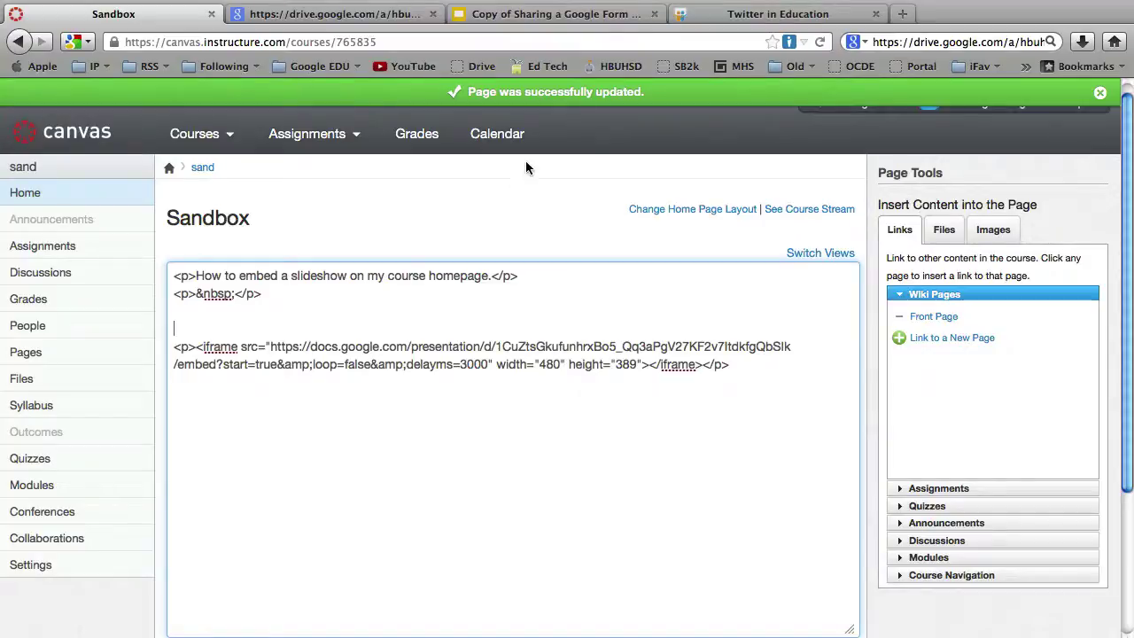
# Switch to the Twitter in Education slideshow on SlideShare, show its customization options for embedding, and copy the iframe embed code
pyautogui.click(787, 19)
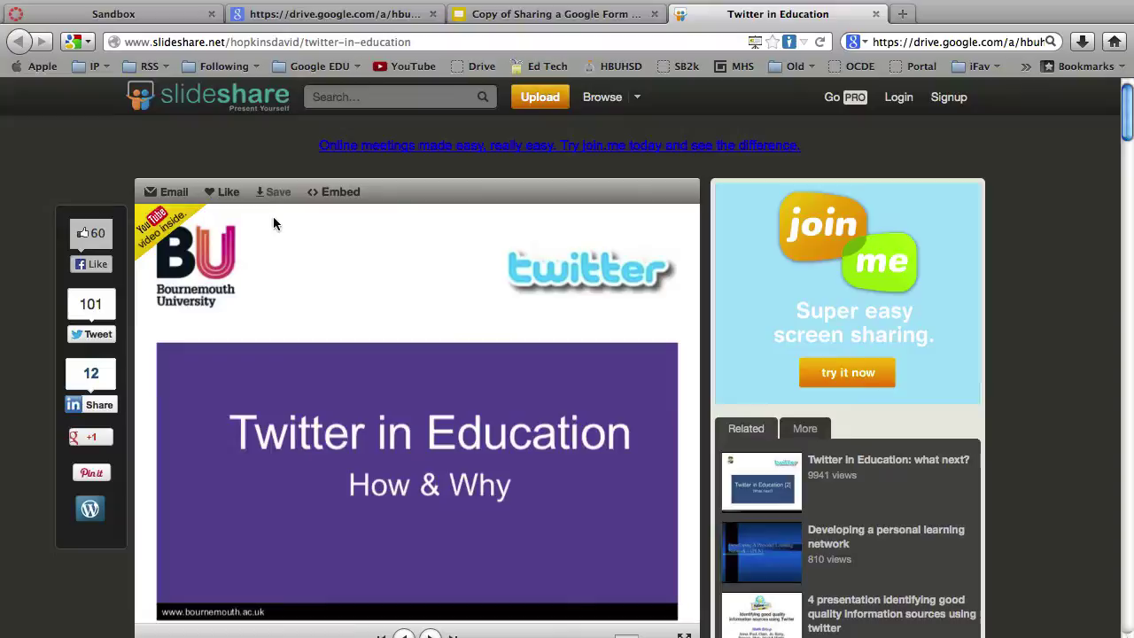
pyautogui.click(331, 195)
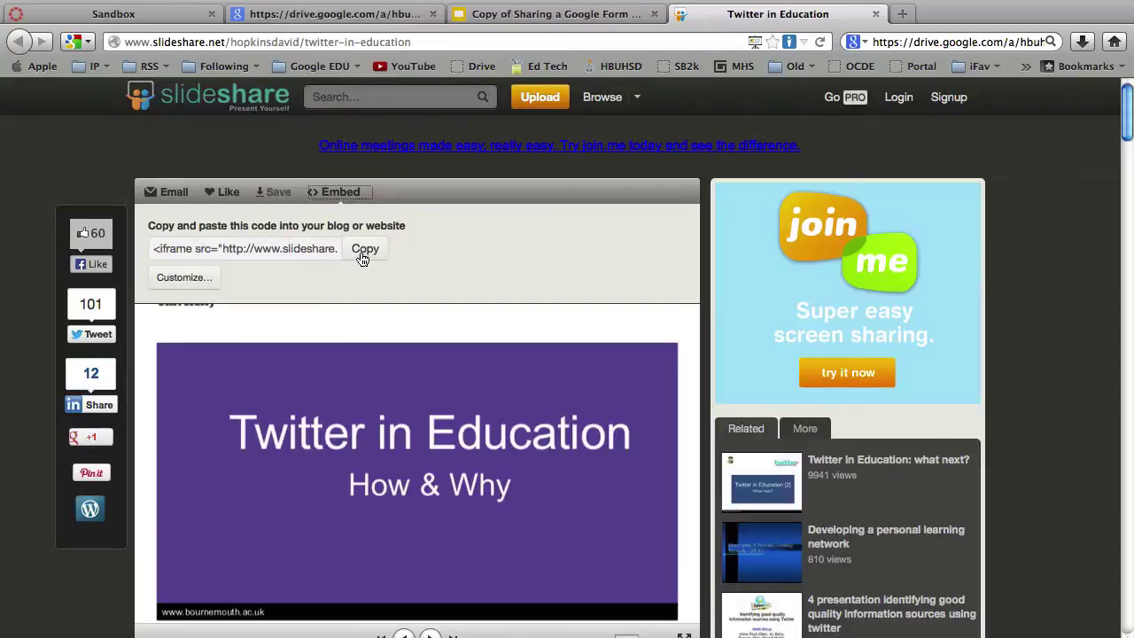
pyautogui.click(203, 281)
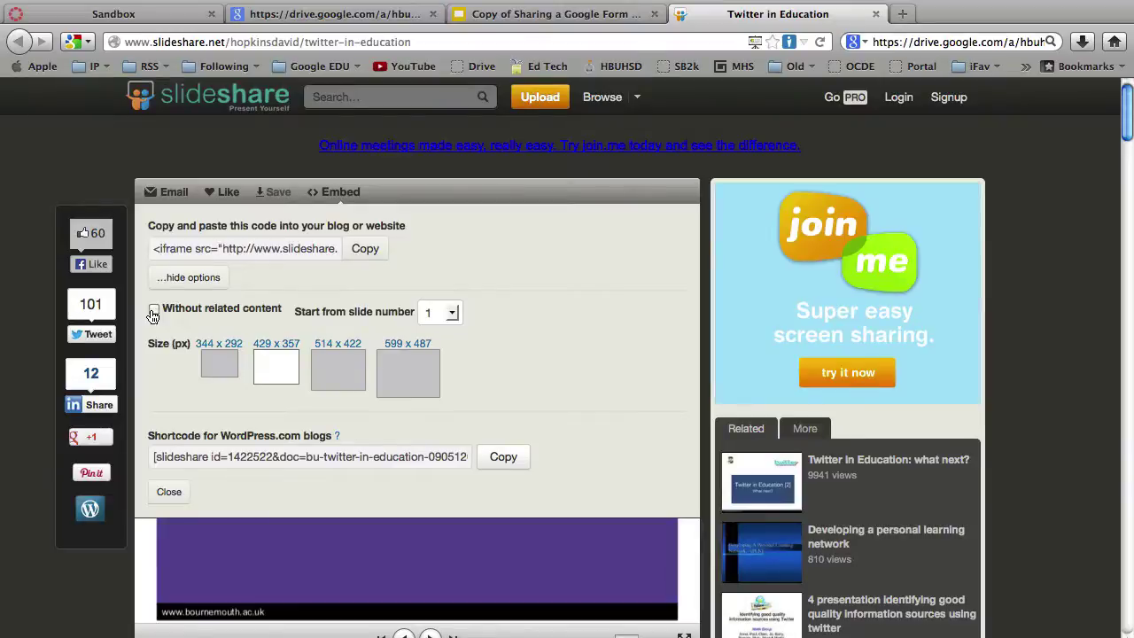
pyautogui.click(363, 250)
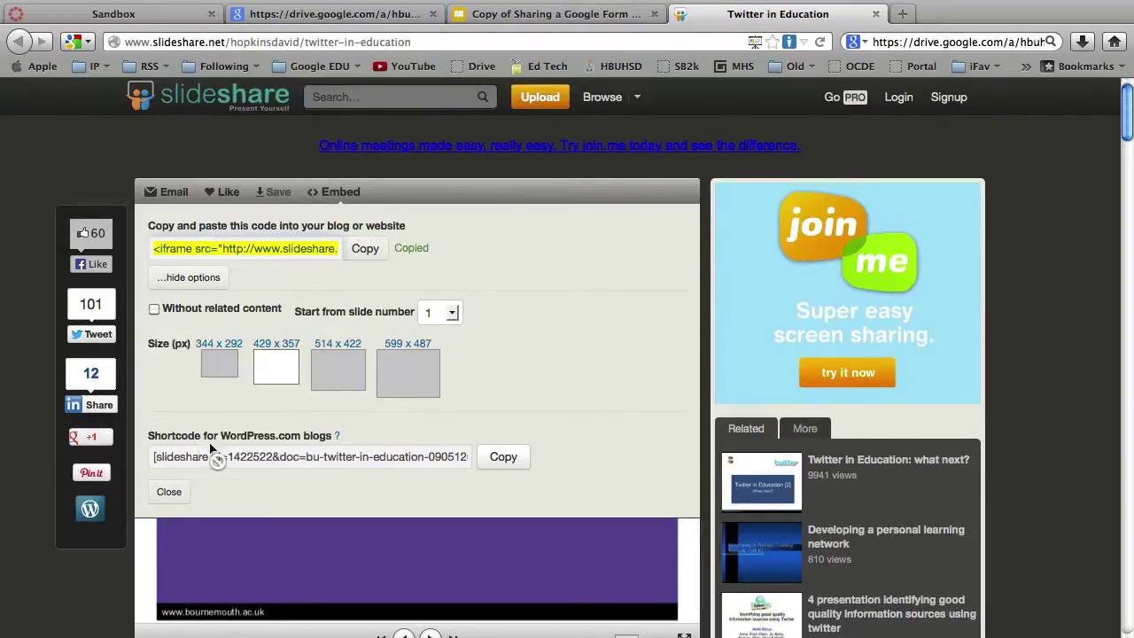
# Return to the Canvas Sandbox page and paste the SlideShare embed code on the empty line above the Google Slides iframe
pyautogui.click(175, 20)
pyautogui.click(260, 323)
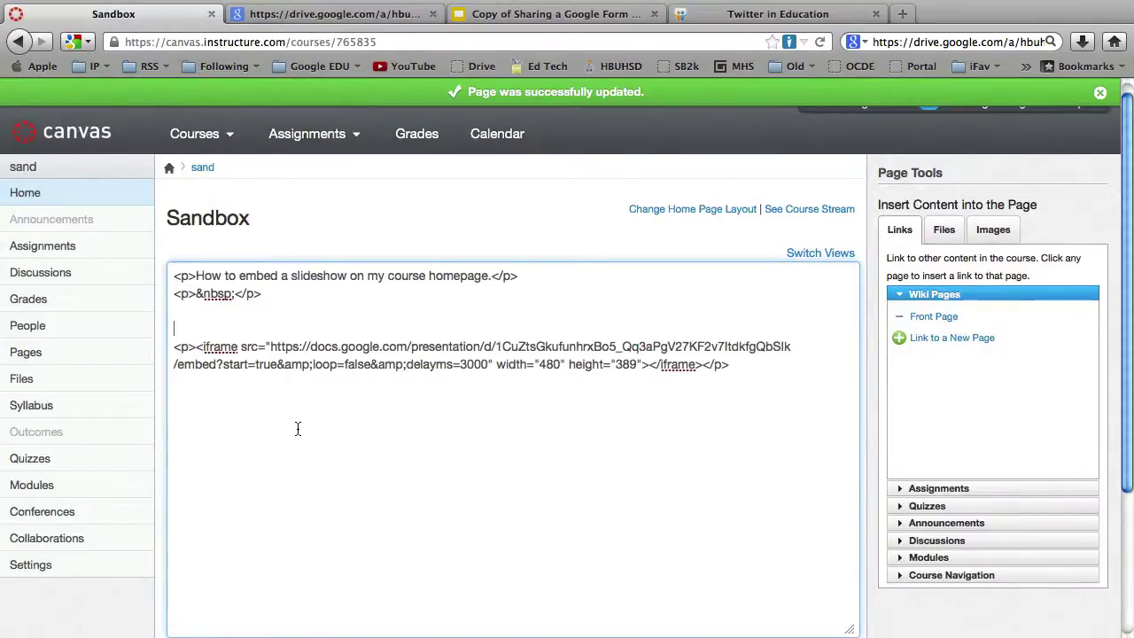
pyautogui.press('super+v')
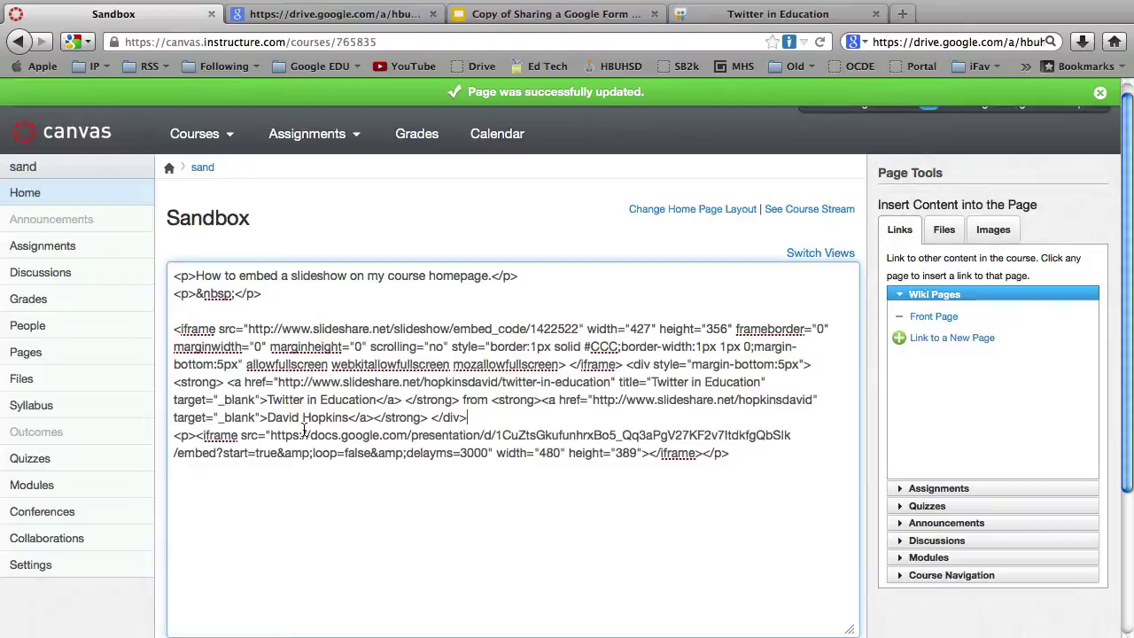
# Add a blank line between the SlideShare code and the Google Slides iframe, return to the visual editor, and save the Sandbox page
pyautogui.press('Return')
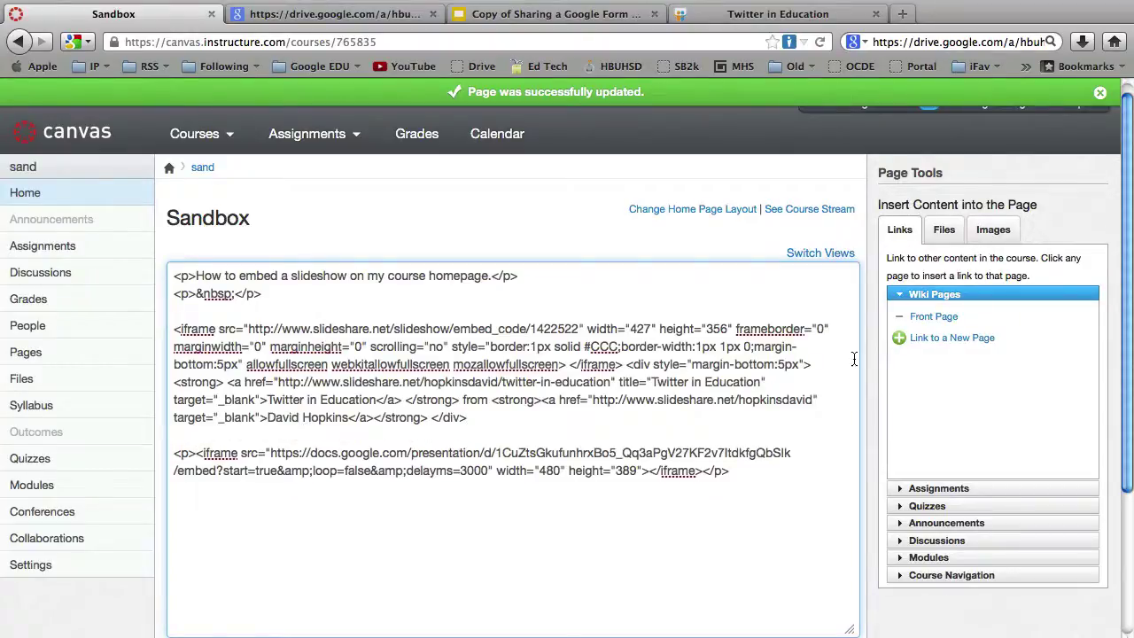
pyautogui.click(841, 256)
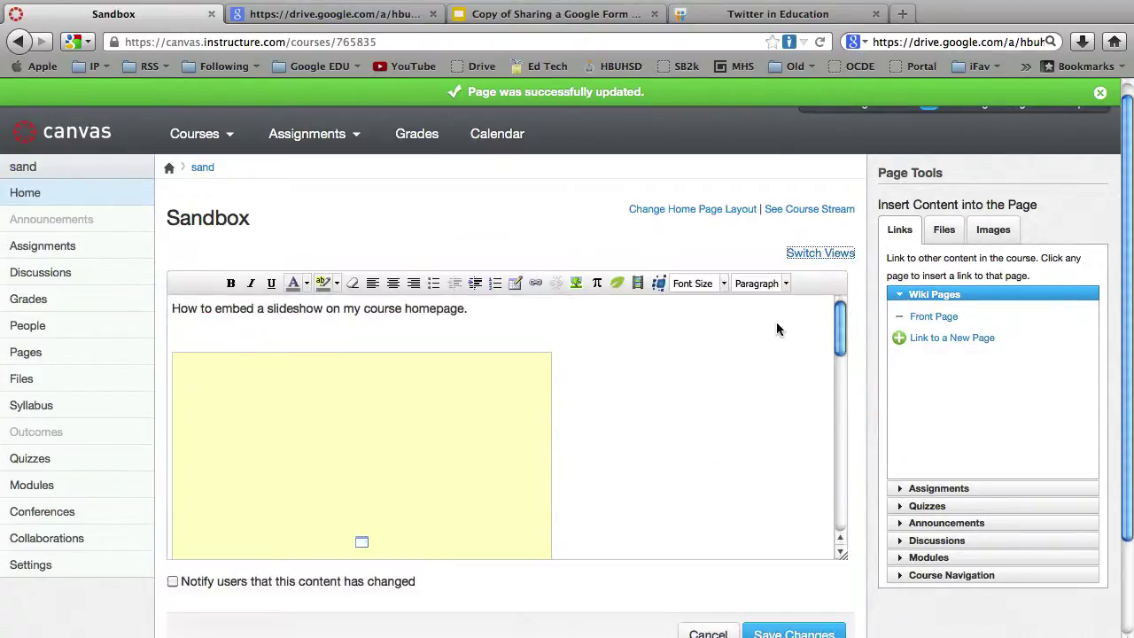
pyautogui.scroll(-3, 761, 403)
pyautogui.scroll(-10, 759, 406)
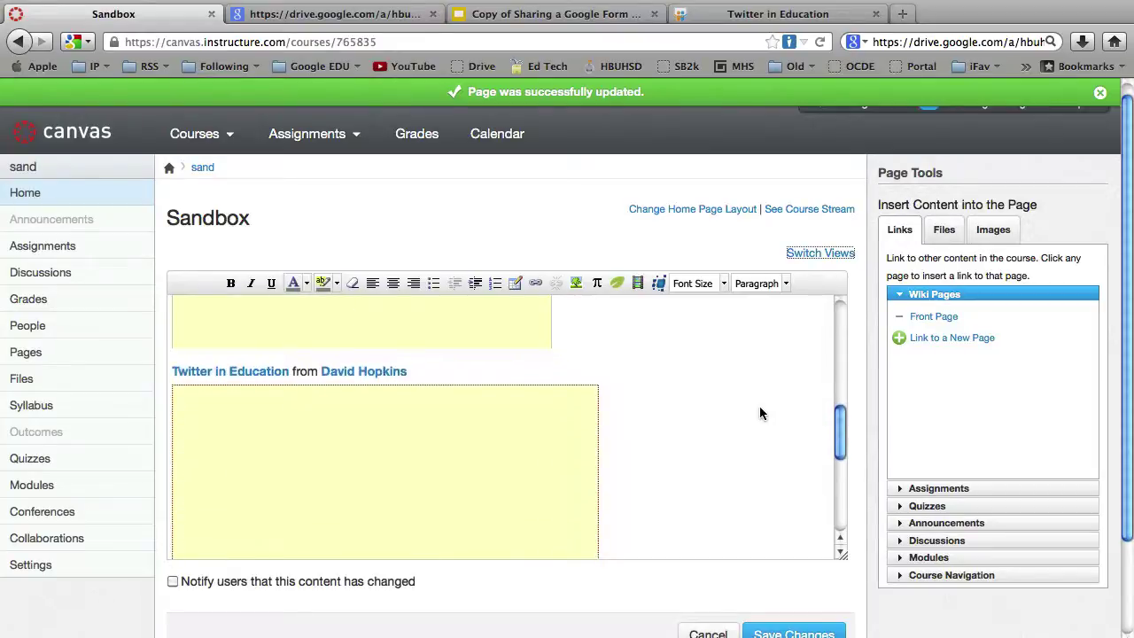
pyautogui.click(802, 633)
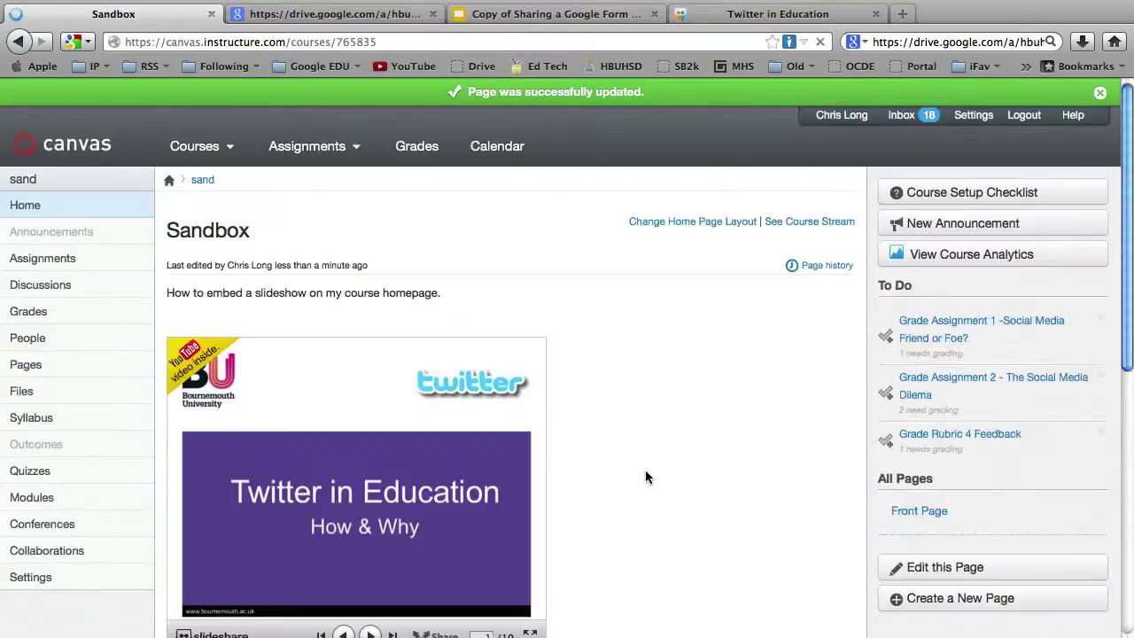
# Examine the two embedded slideshows on the saved Sandbox home page
pyautogui.scroll(-1, 830, 531)
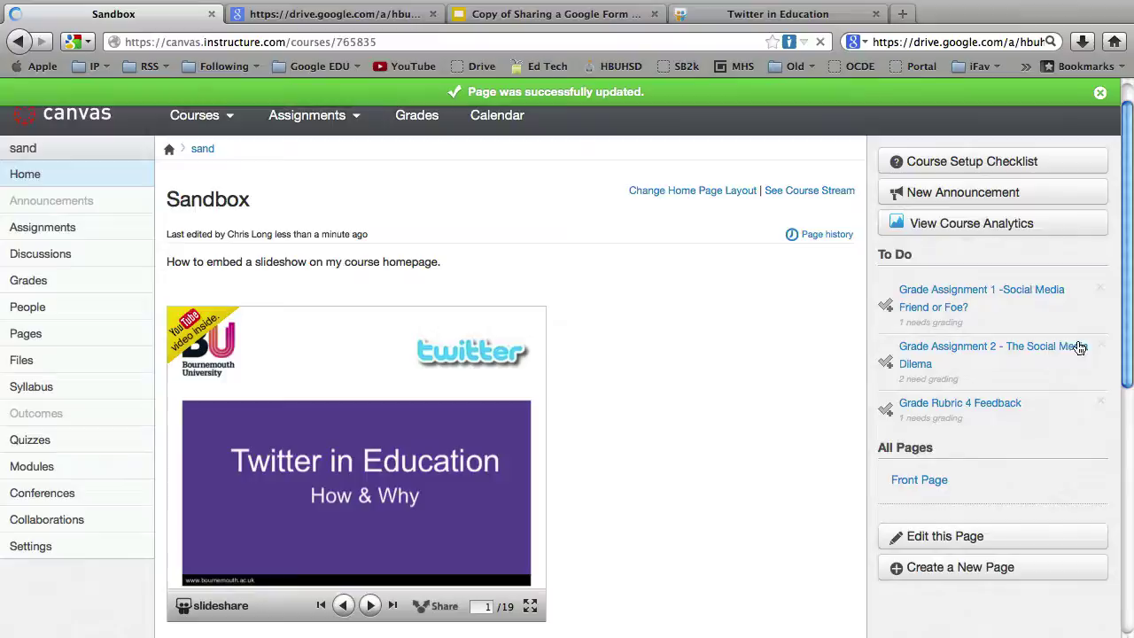
pyautogui.scroll(-1, 1102, 348)
pyautogui.scroll(-5, 1127, 381)
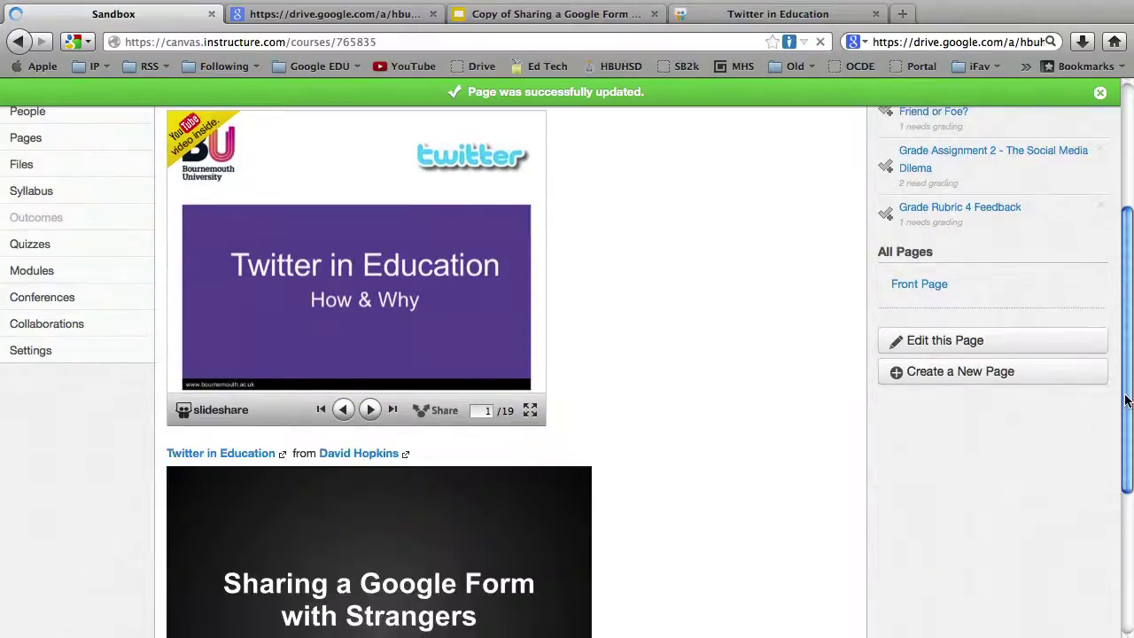
pyautogui.scroll(-2, 217, 443)
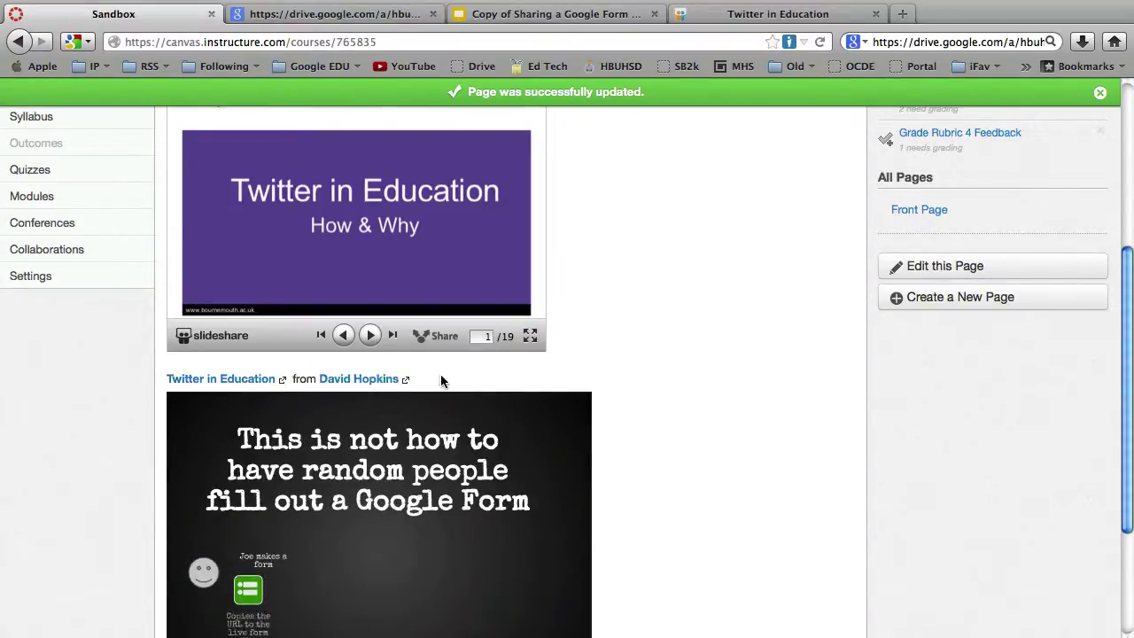
pyautogui.scroll(-2, 440, 377)
pyautogui.scroll(-2, 443, 385)
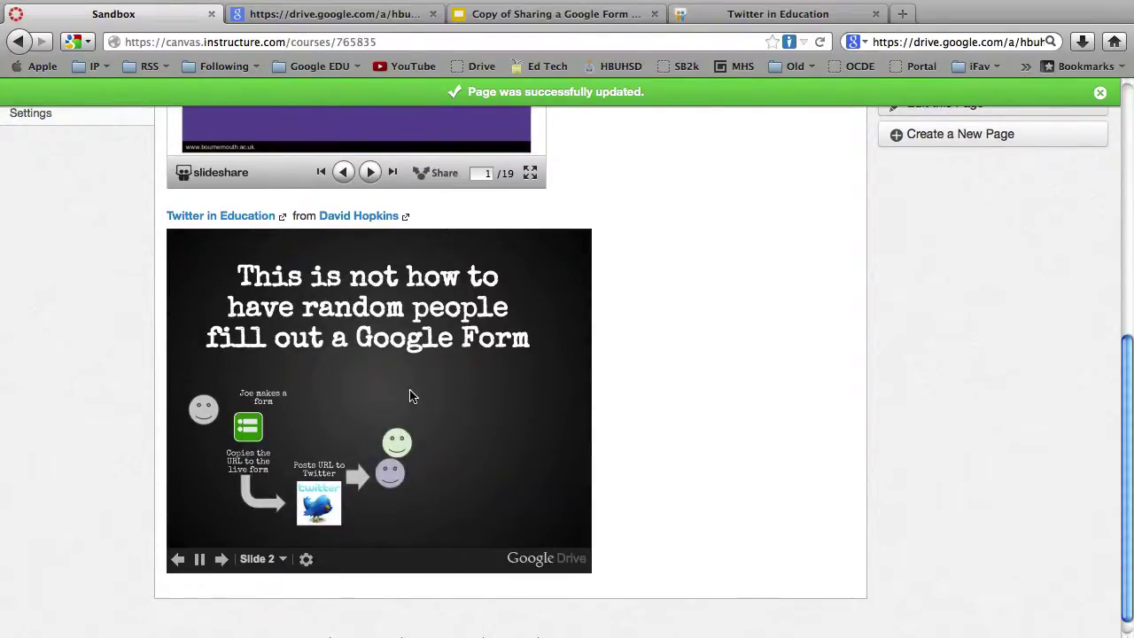
pyautogui.scroll(3, 410, 396)
pyautogui.scroll(10, 409, 395)
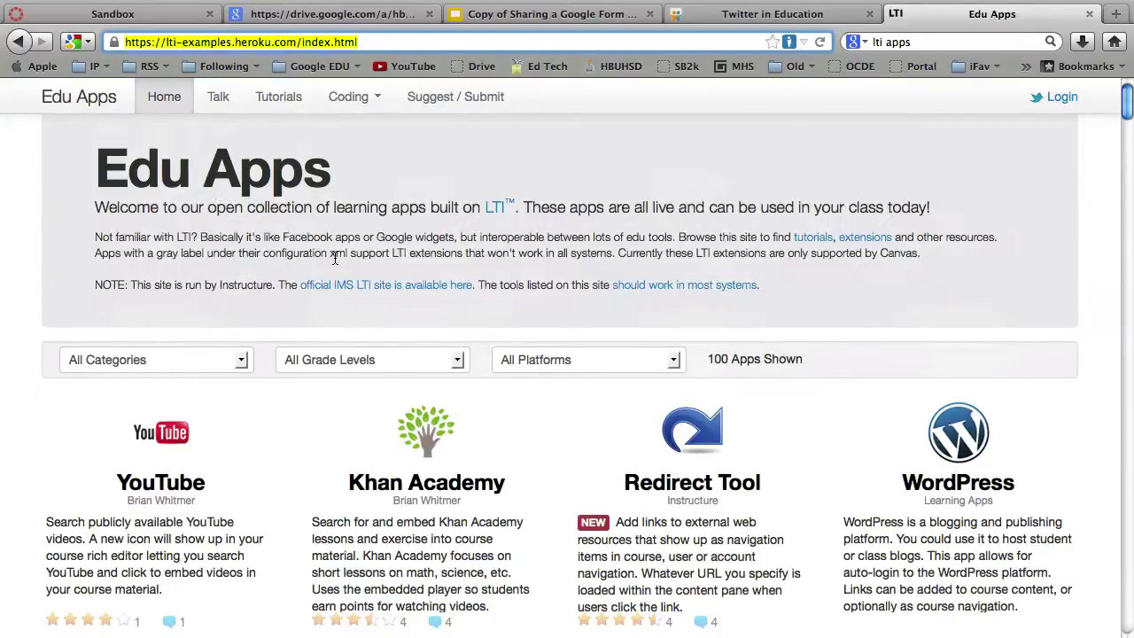
# Find the Slideshare app in the Edu Apps collection and open its details page
pyautogui.scroll(-10, 334, 256)
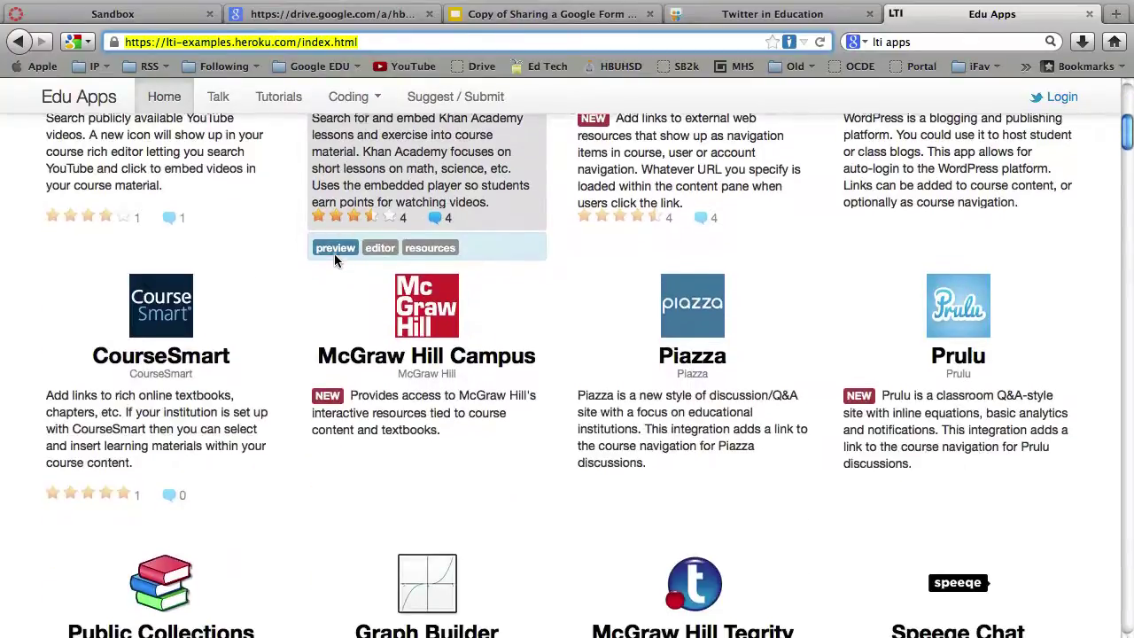
pyautogui.scroll(-11, 334, 259)
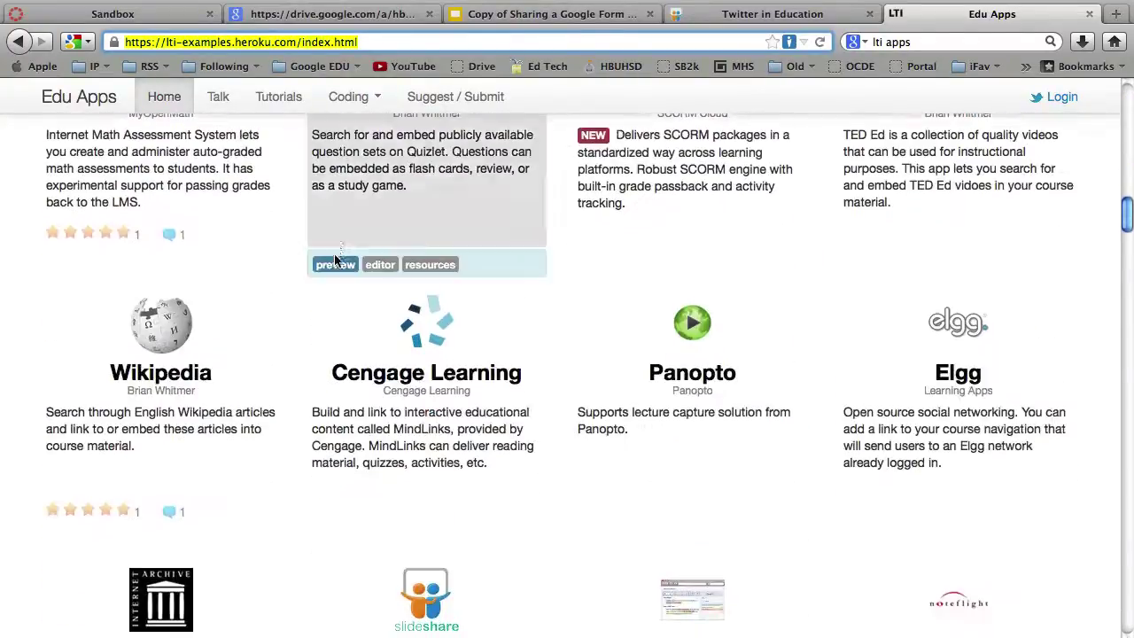
pyautogui.scroll(-2, 334, 260)
pyautogui.scroll(1, 341, 262)
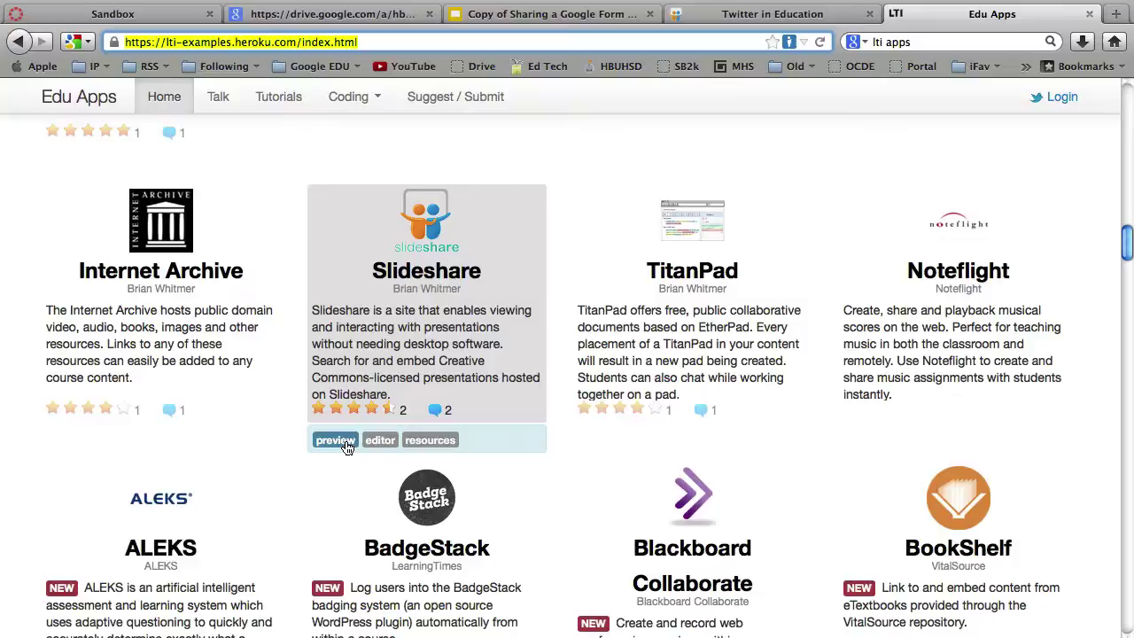
pyautogui.click(432, 252)
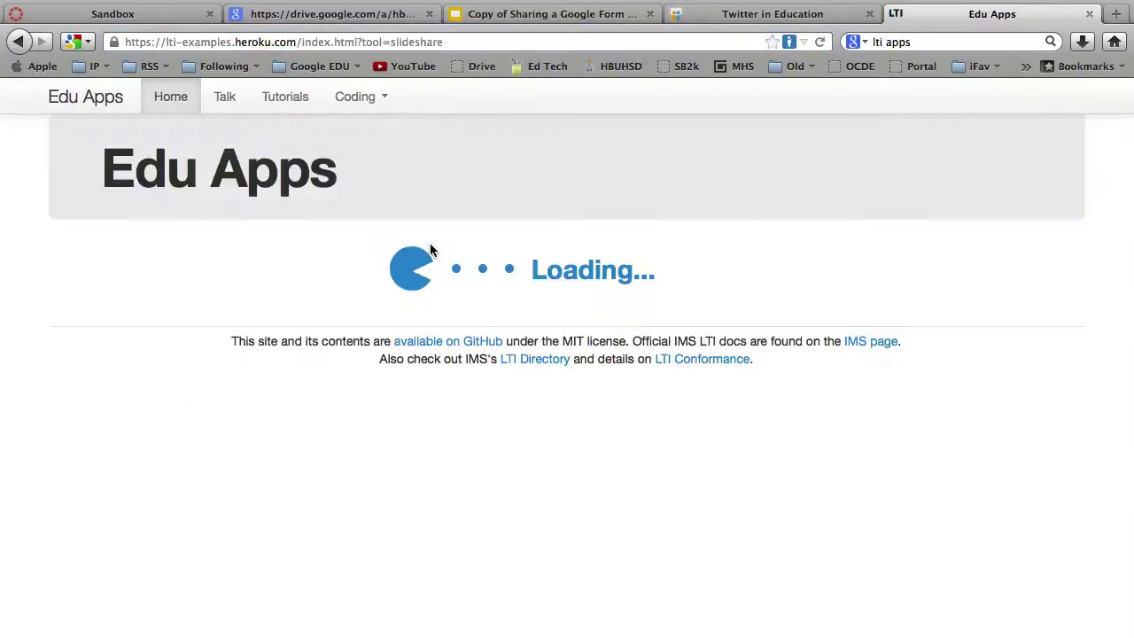
# Copy the configuration URL of the Slideshare app
pyautogui.scroll(-3, 441, 487)
pyautogui.scroll(-3, 441, 487)
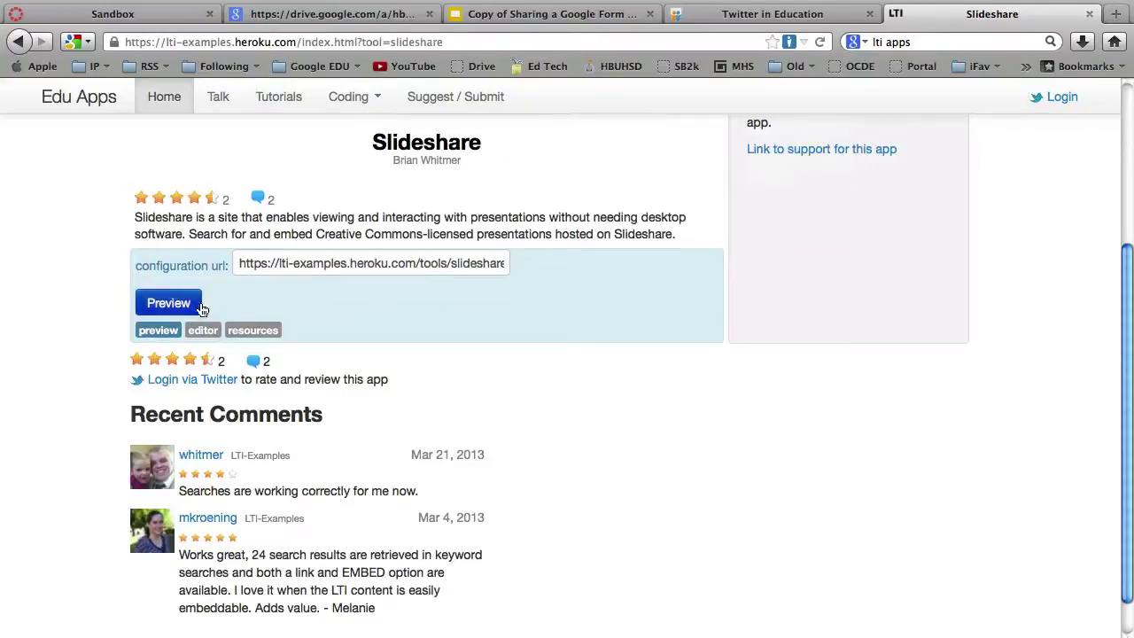
pyautogui.click(431, 264)
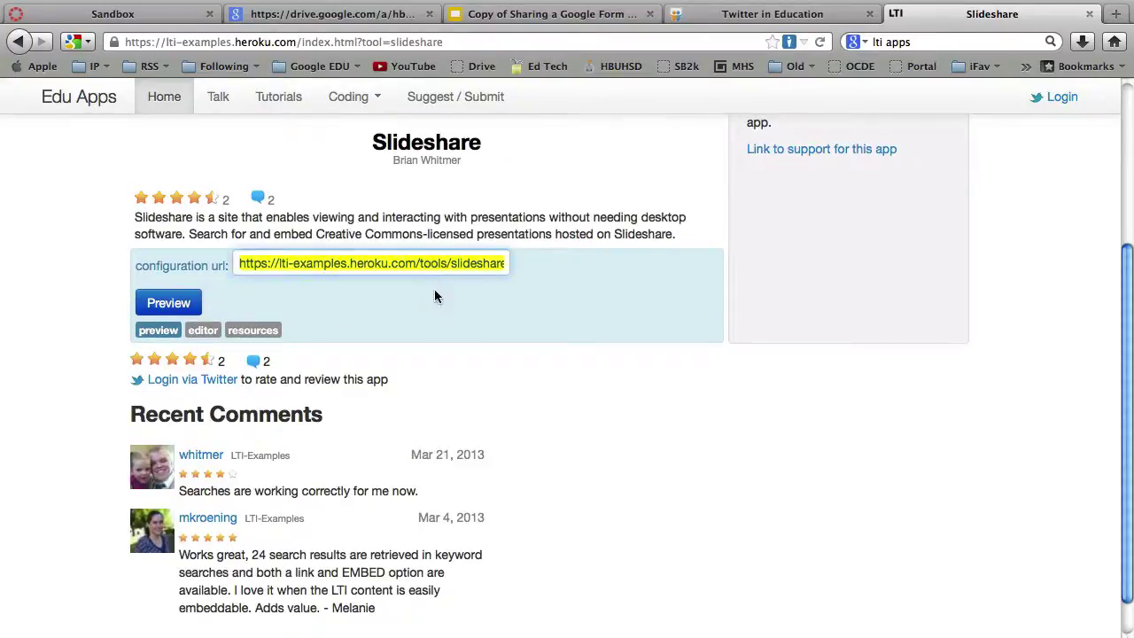
pyautogui.scroll(2, 434, 297)
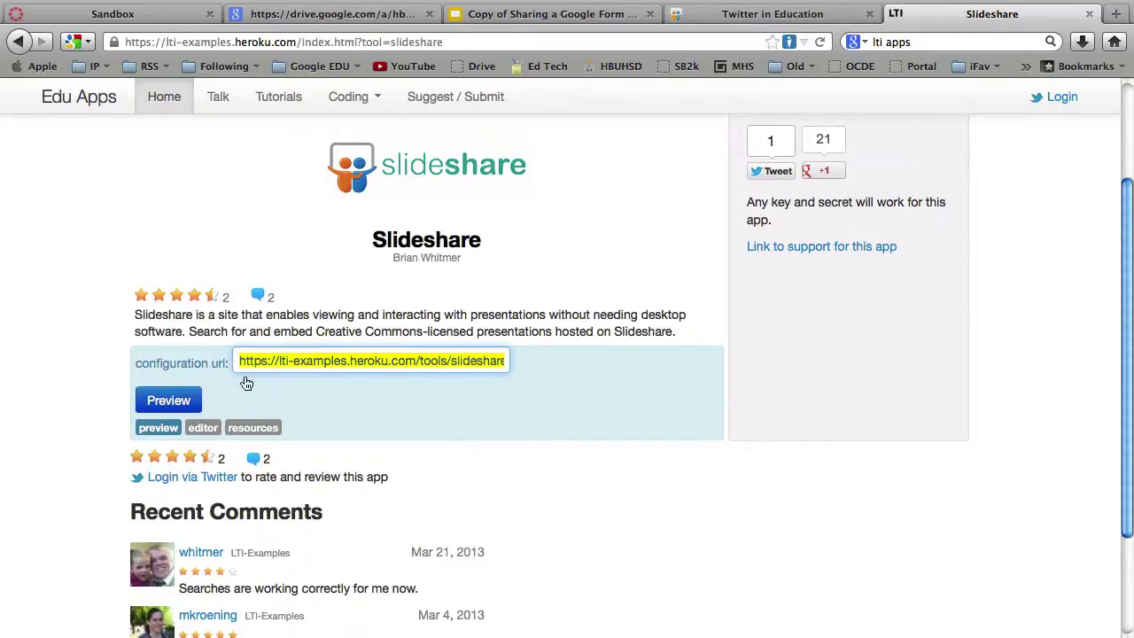
# Switch back to the Canvas Sandbox course and open the External Tools section of its settings
pyautogui.click(130, 16)
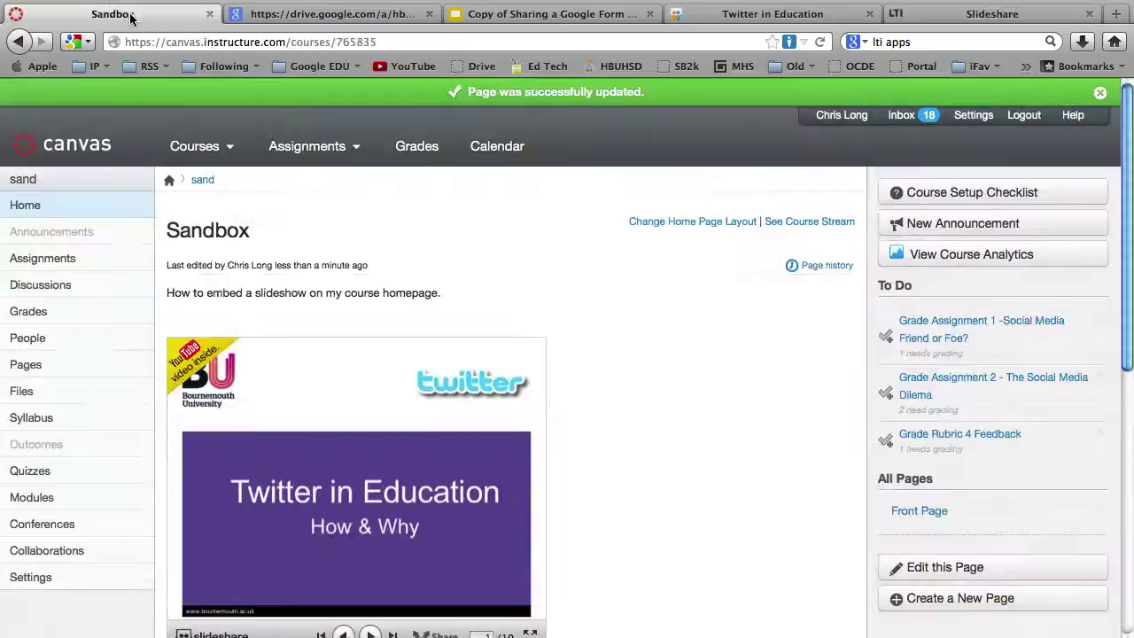
pyautogui.scroll(-1, 76, 537)
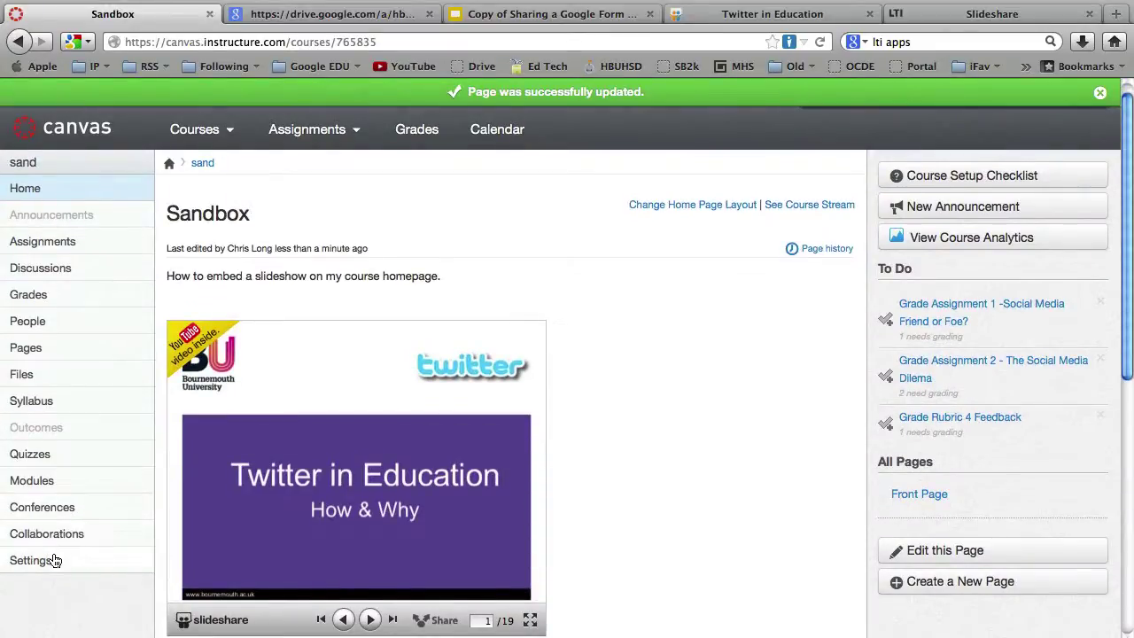
pyautogui.click(53, 560)
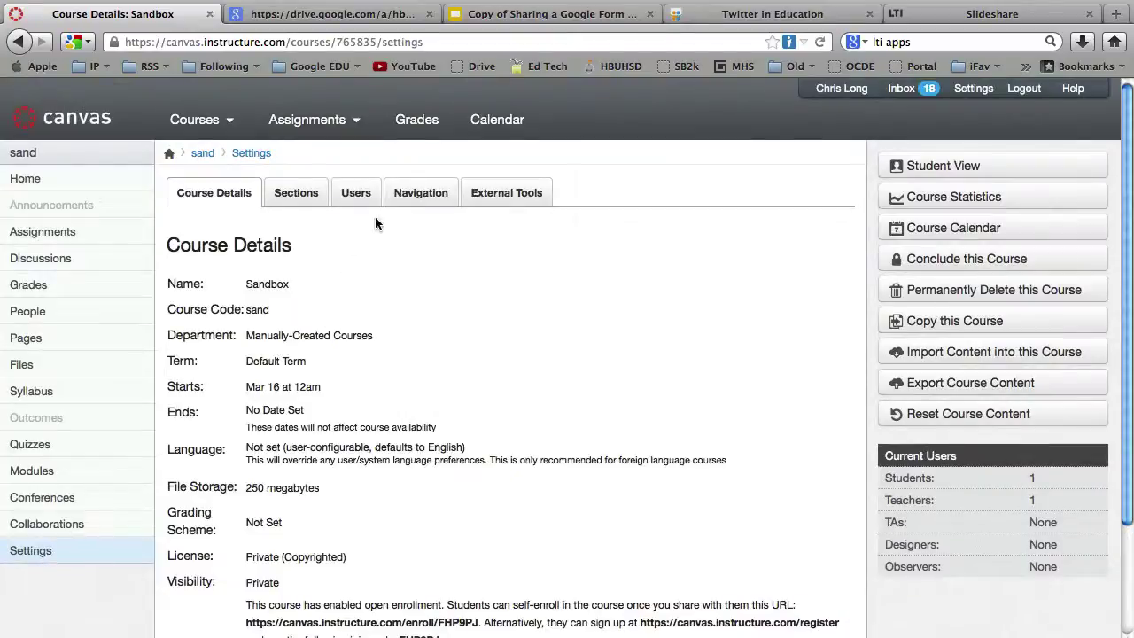
pyautogui.click(518, 195)
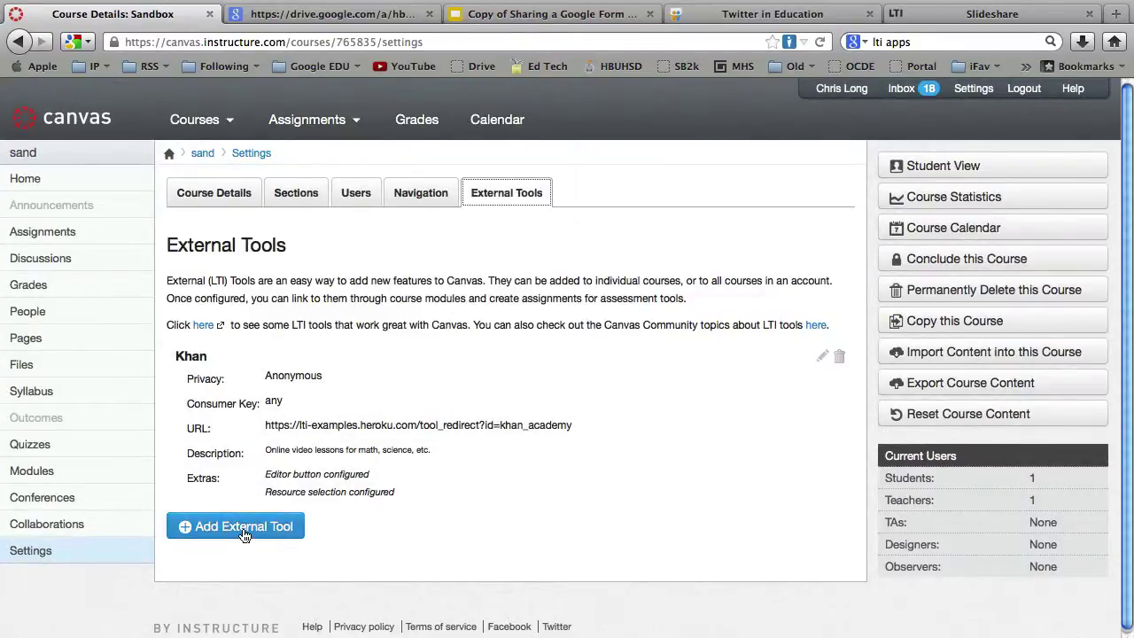
# Start a new external tool named slides and enter its consumer key and shared secret
pyautogui.click(244, 527)
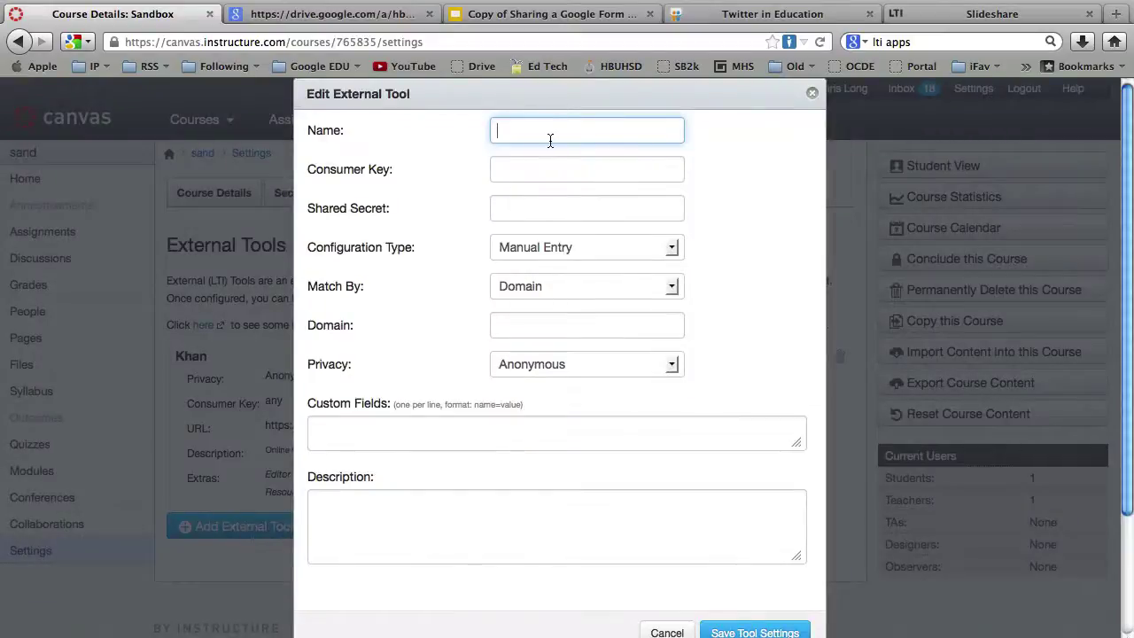
pyautogui.write('slides')
pyautogui.click(559, 172)
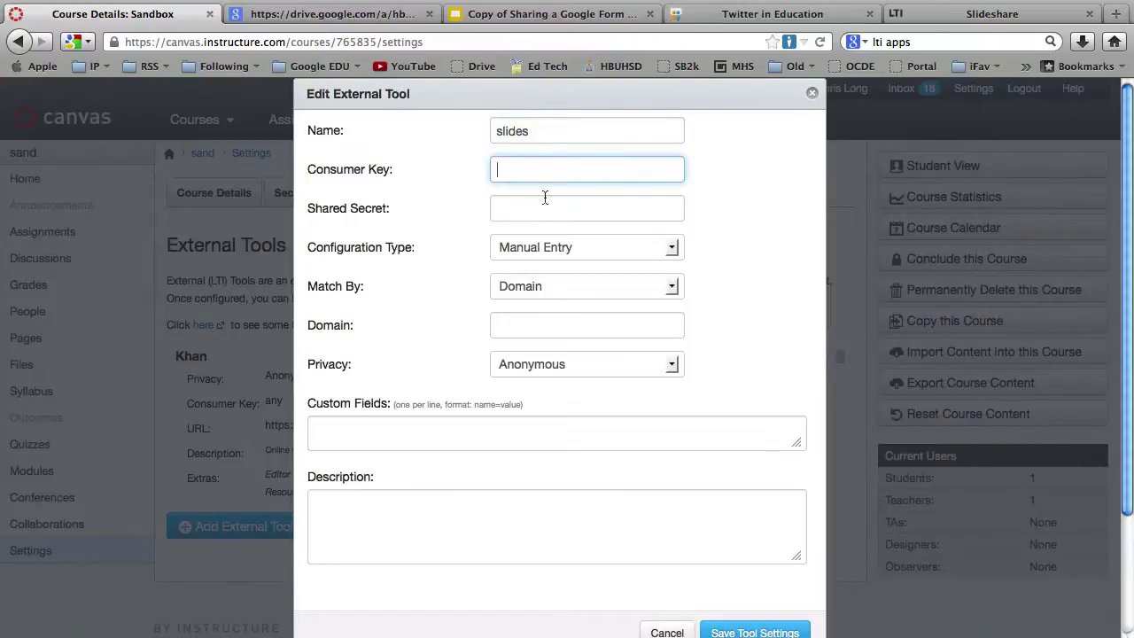
pyautogui.write('1')
pyautogui.click(528, 216)
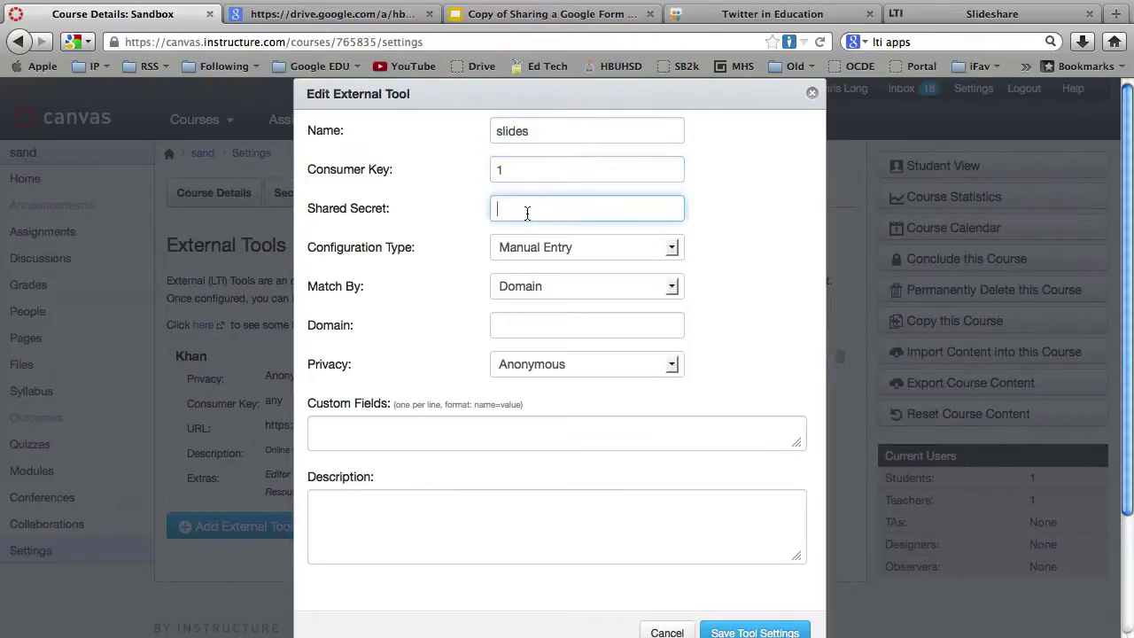
pyautogui.write('1')
# Set the tool's configuration type to By URL, paste the Slideshare configuration URL, and save the tool settings
pyautogui.click(671, 247)
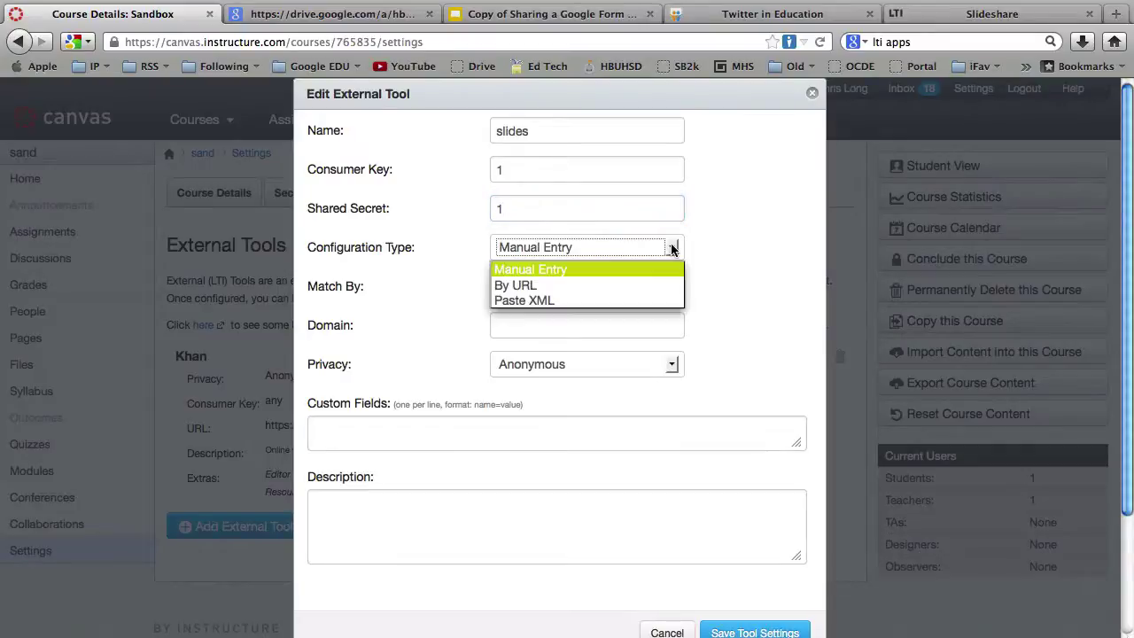
pyautogui.click(646, 284)
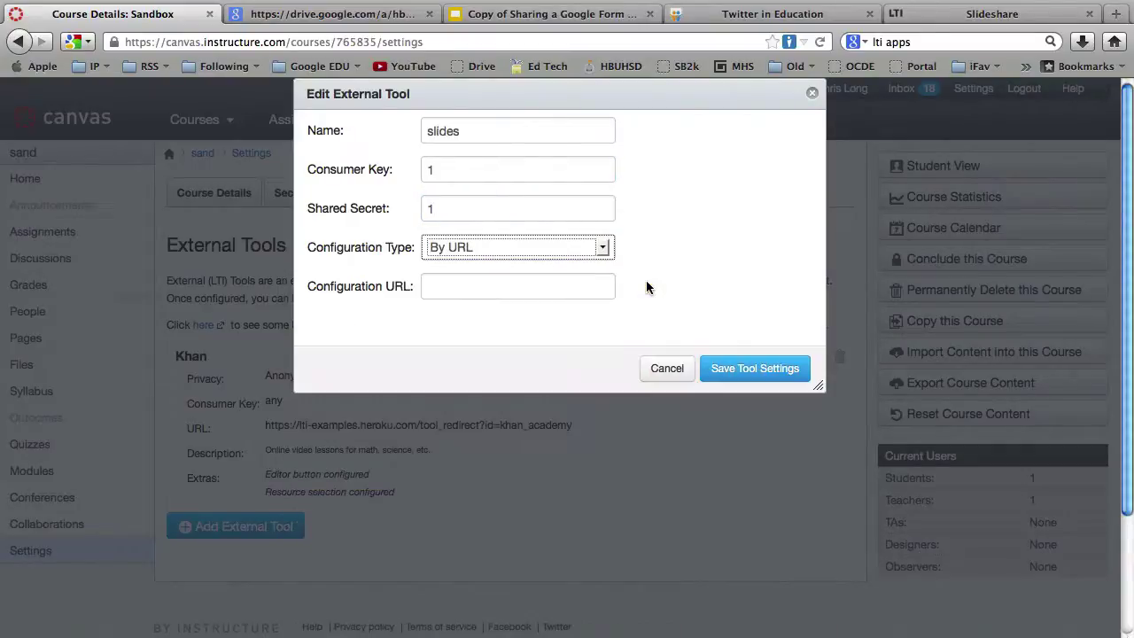
pyautogui.click(487, 290)
pyautogui.press('super+v')
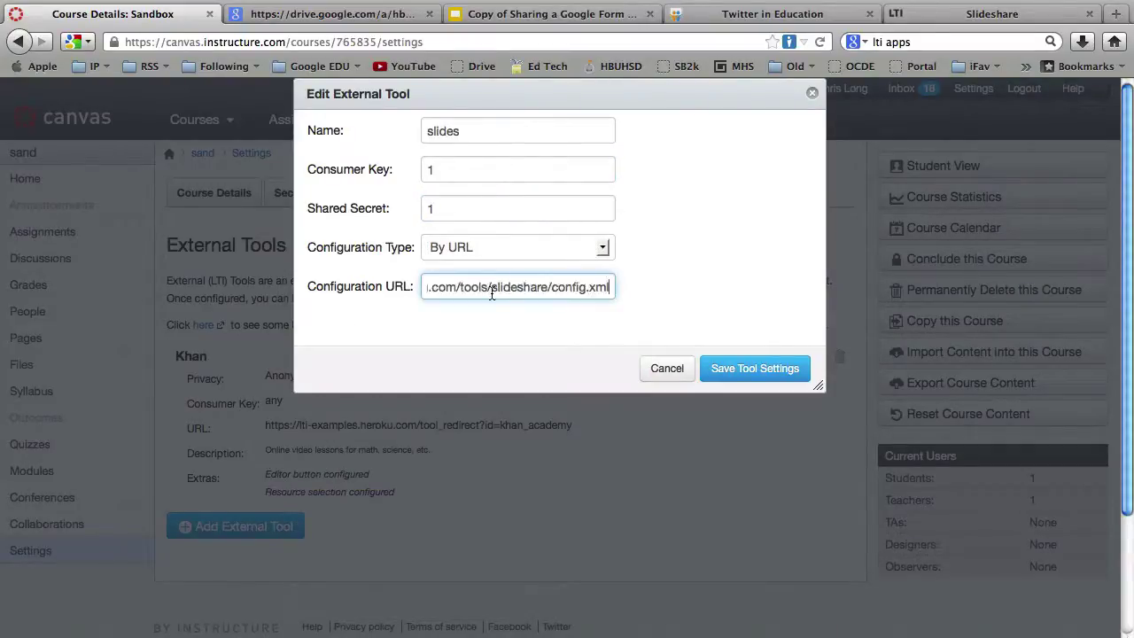
pyautogui.click(745, 376)
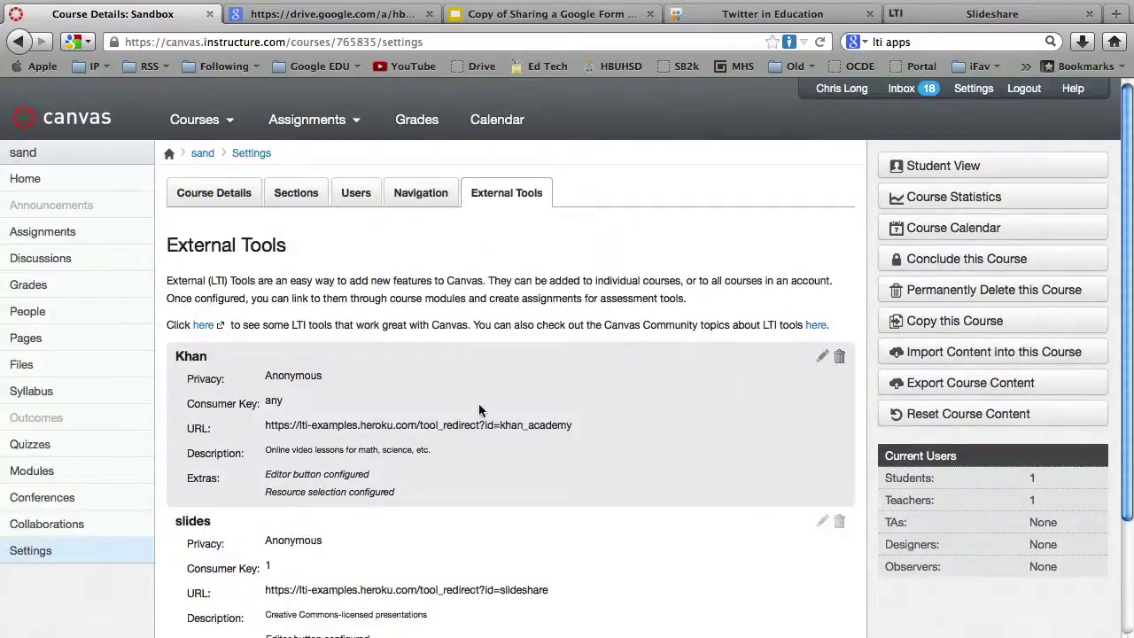
pyautogui.scroll(-3, 476, 412)
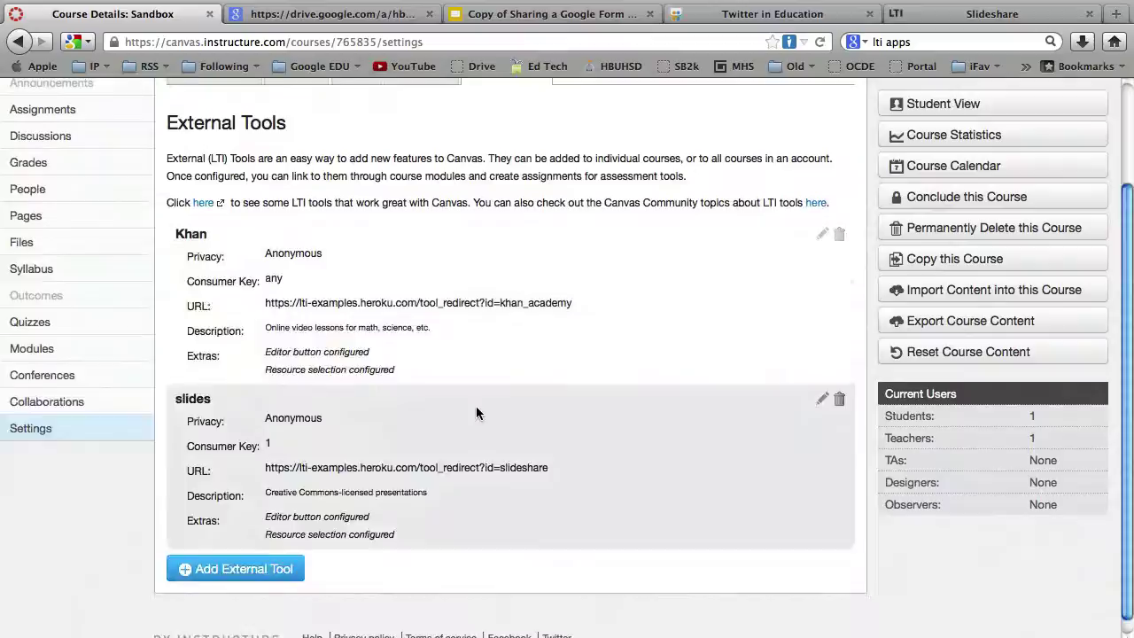
pyautogui.scroll(3, 477, 413)
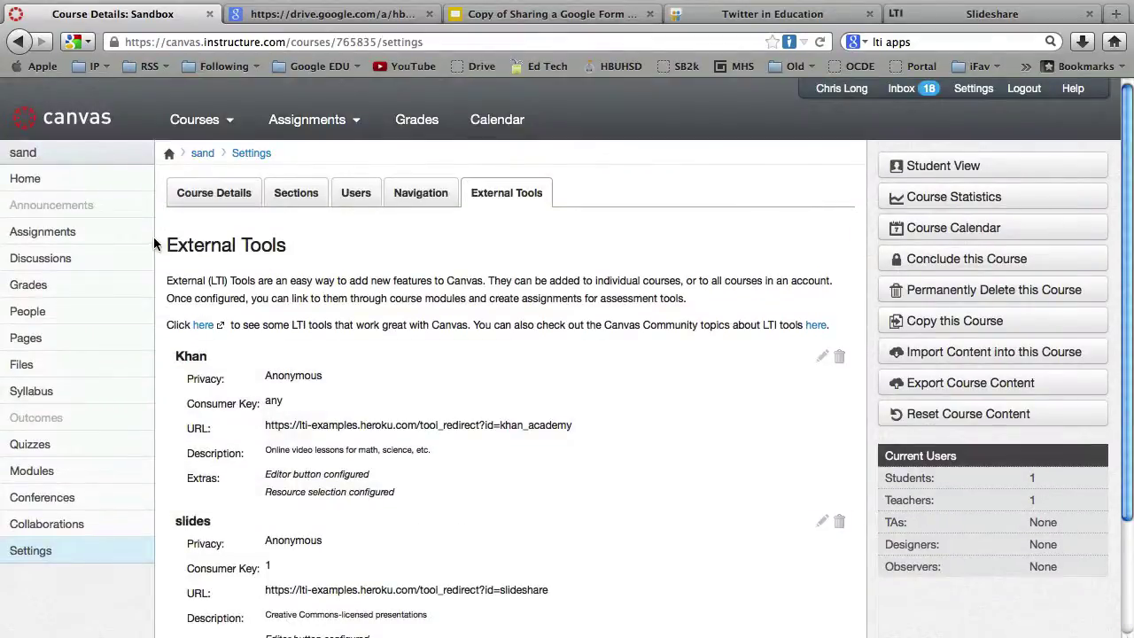
# Open the Playing With Images assignment of the Sandbox course for editing
pyautogui.click(62, 237)
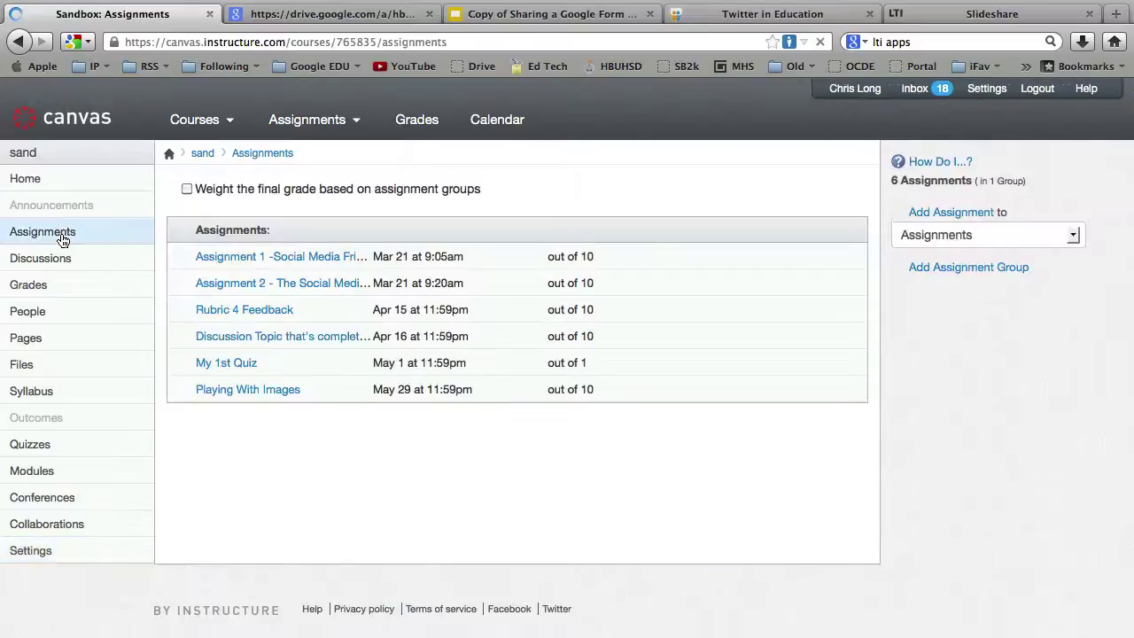
pyautogui.click(249, 391)
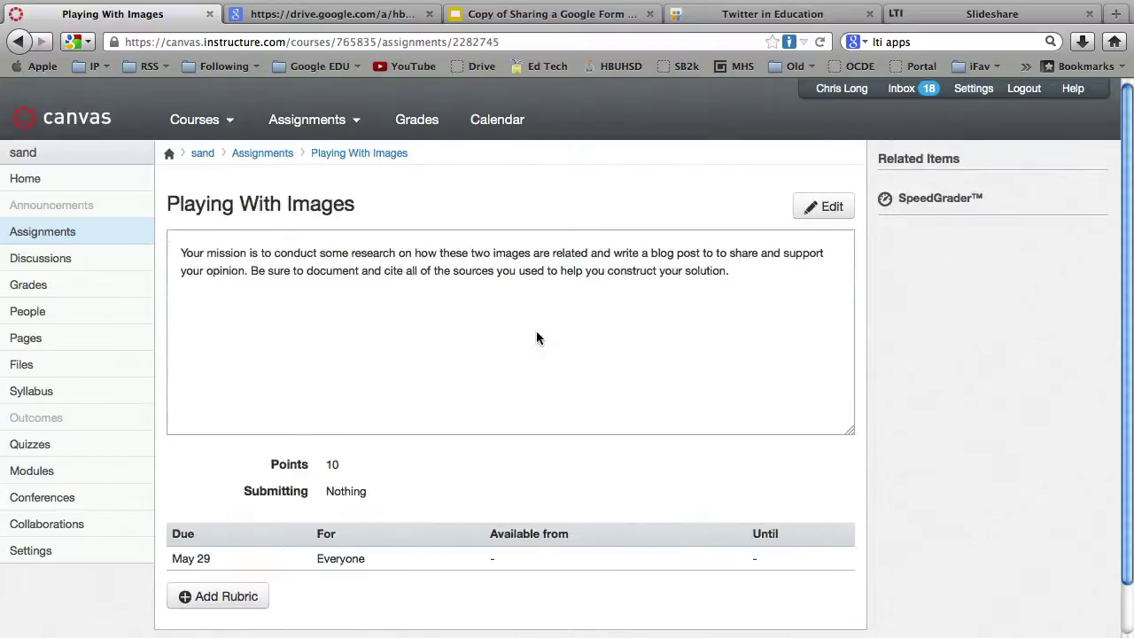
pyautogui.click(832, 214)
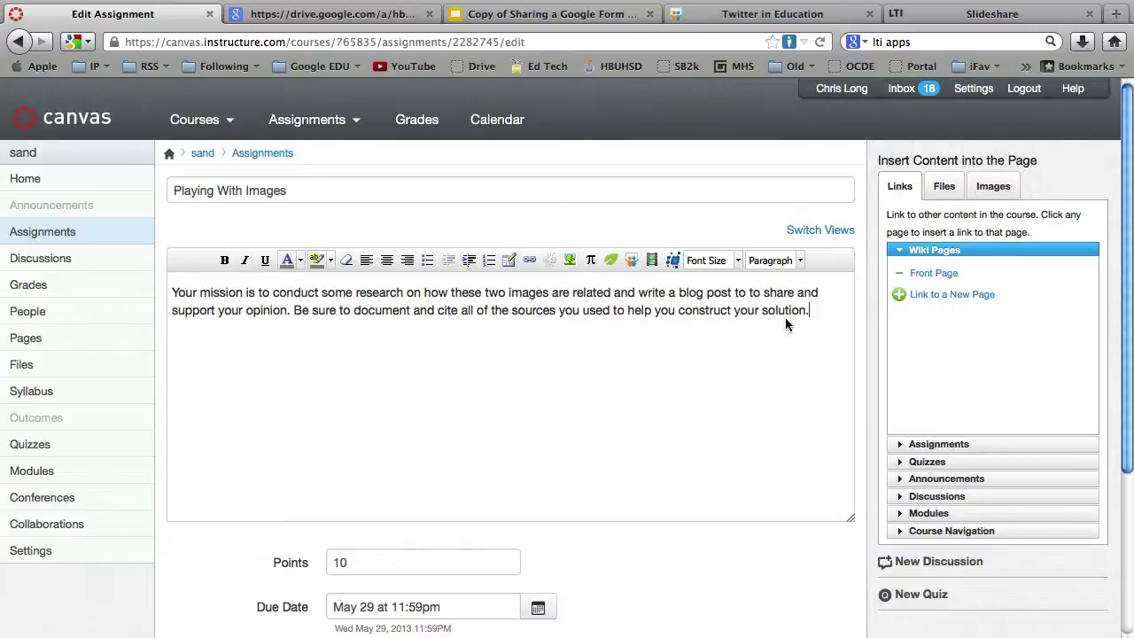
# Search Slideshare for twitter slideshows from the assignment's content editor and choose Twitter Search for Power Users
pyautogui.click(630, 259)
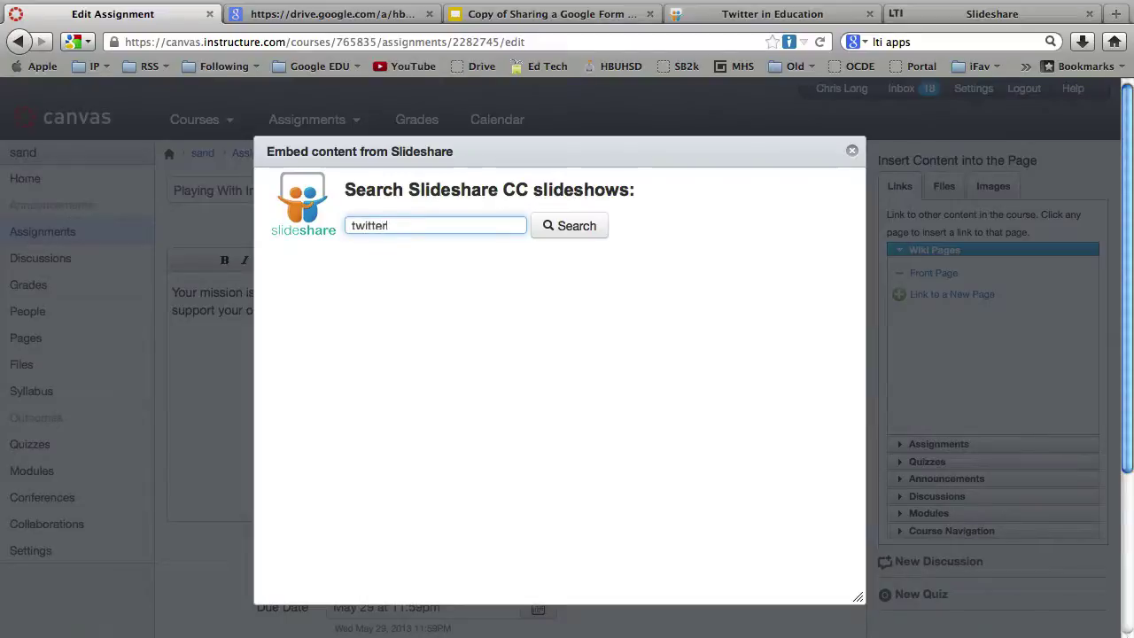
pyautogui.press('Return')
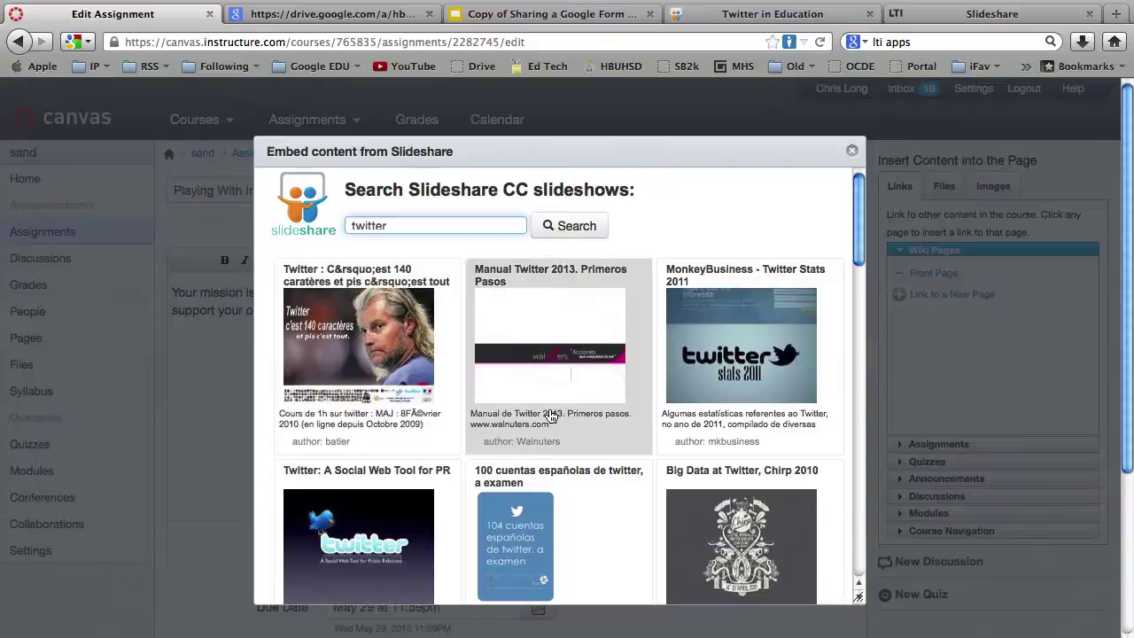
pyautogui.scroll(-3, 602, 440)
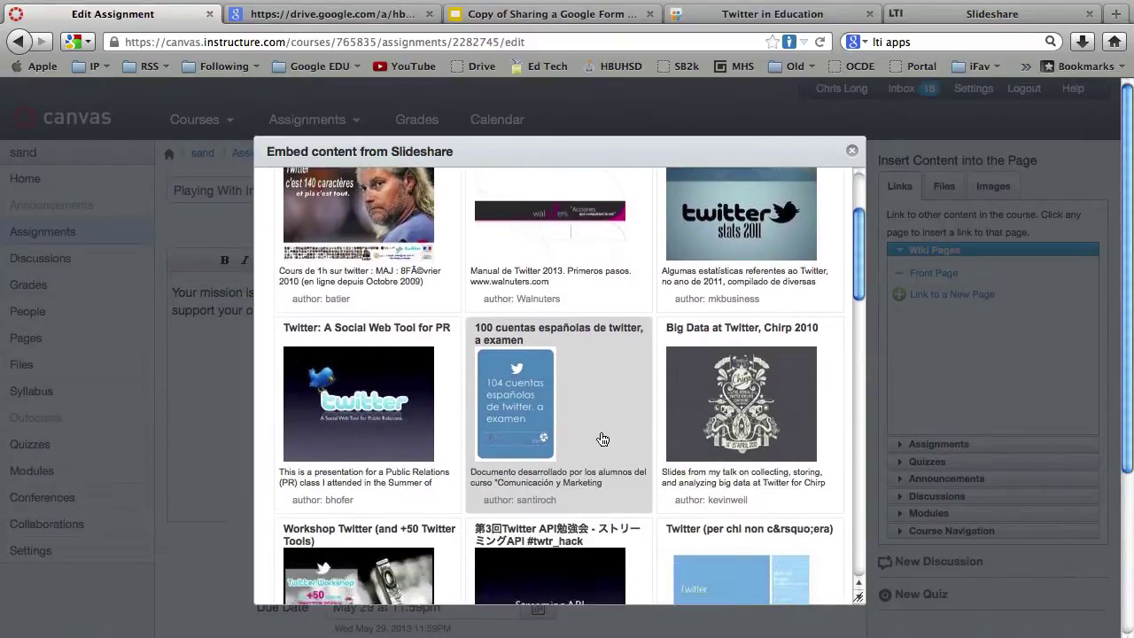
pyautogui.scroll(-10, 602, 440)
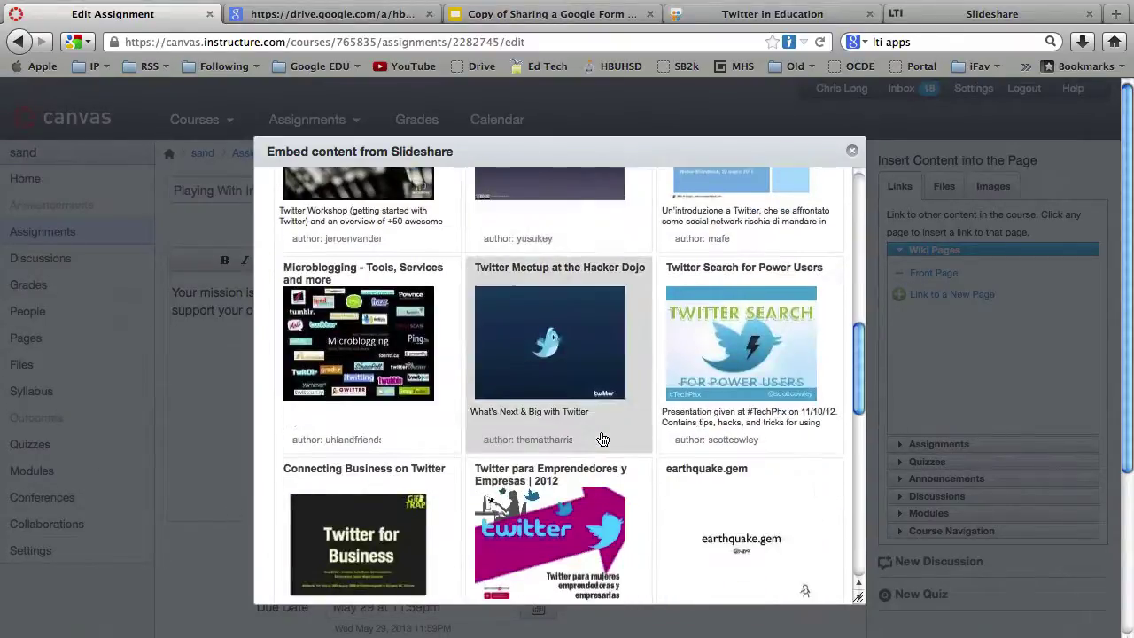
pyautogui.scroll(3, 602, 440)
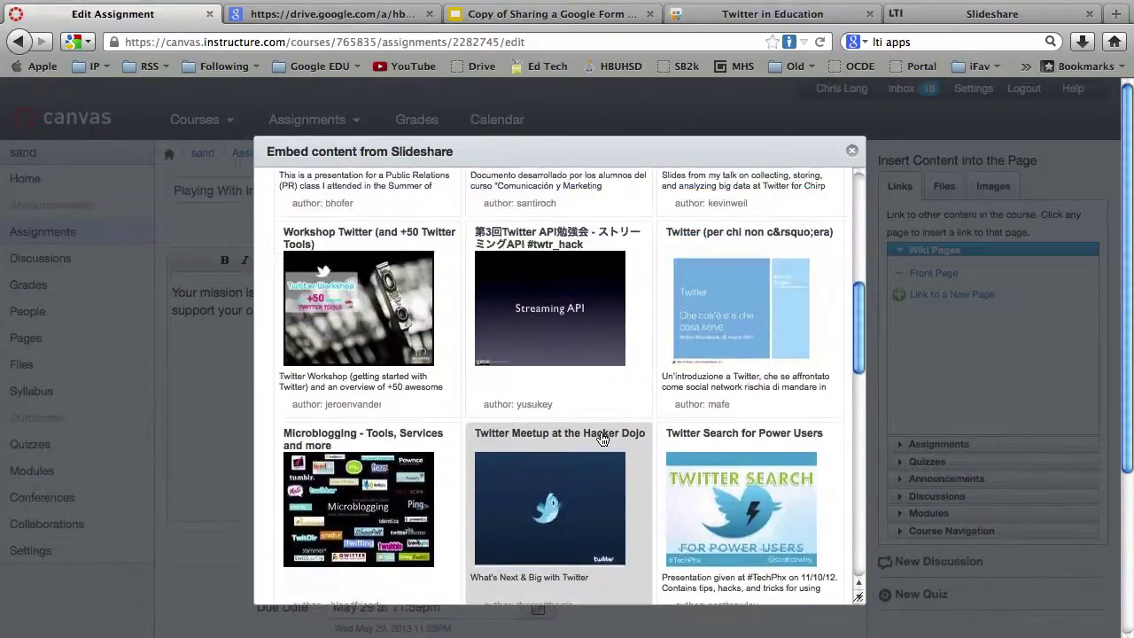
pyautogui.click(751, 528)
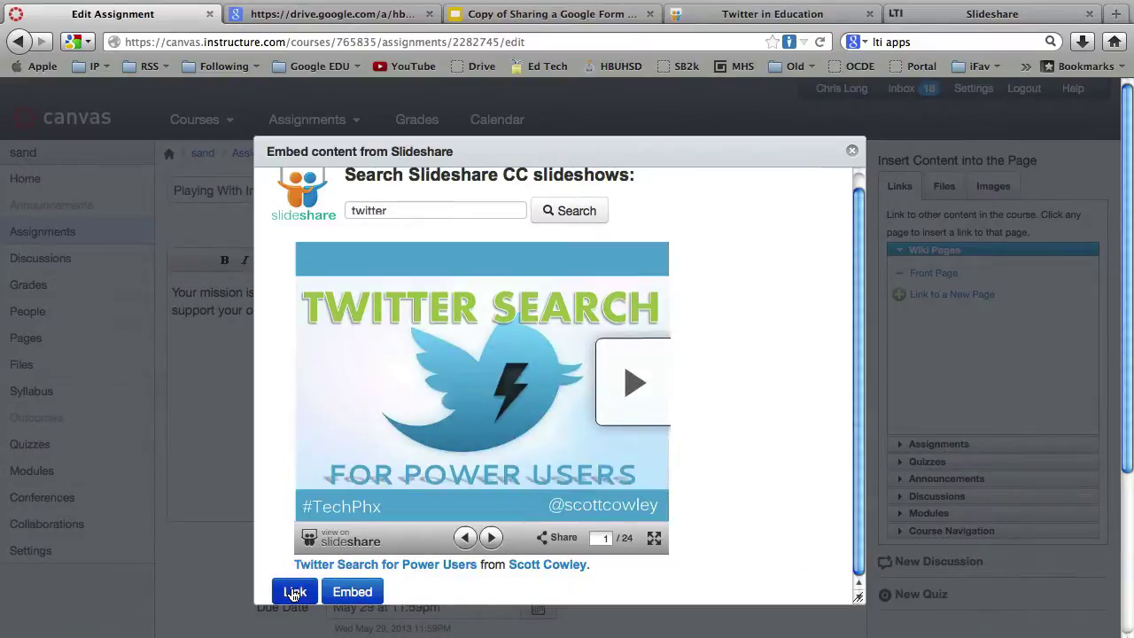
# Embed the chosen slideshow in the assignment description and save the updated assignment
pyautogui.scroll(-2, 337, 558)
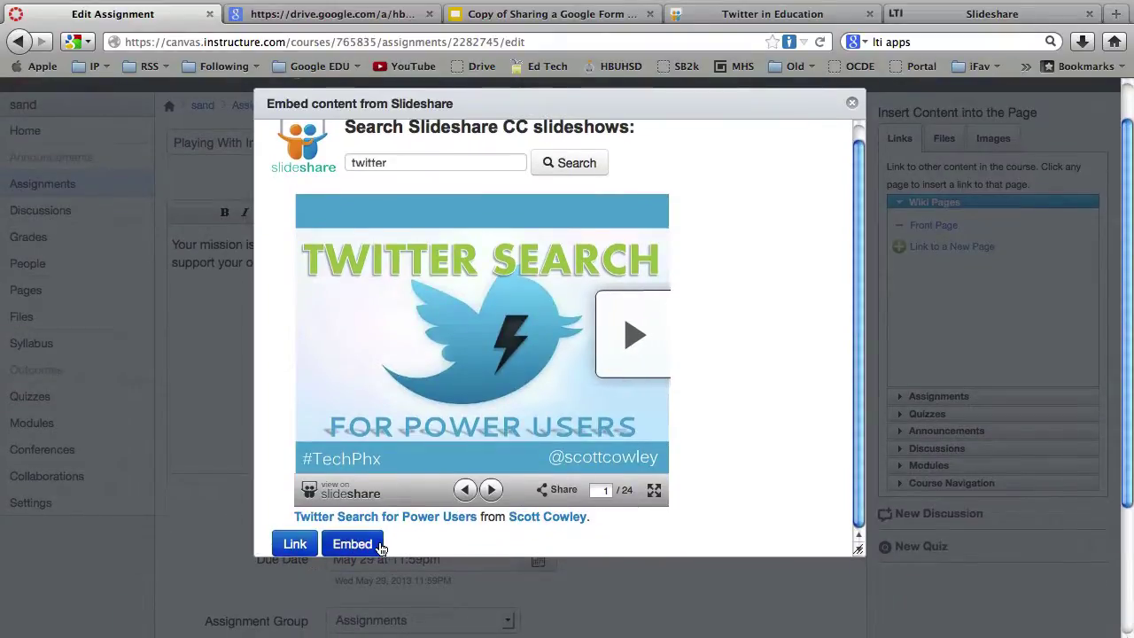
pyautogui.click(372, 548)
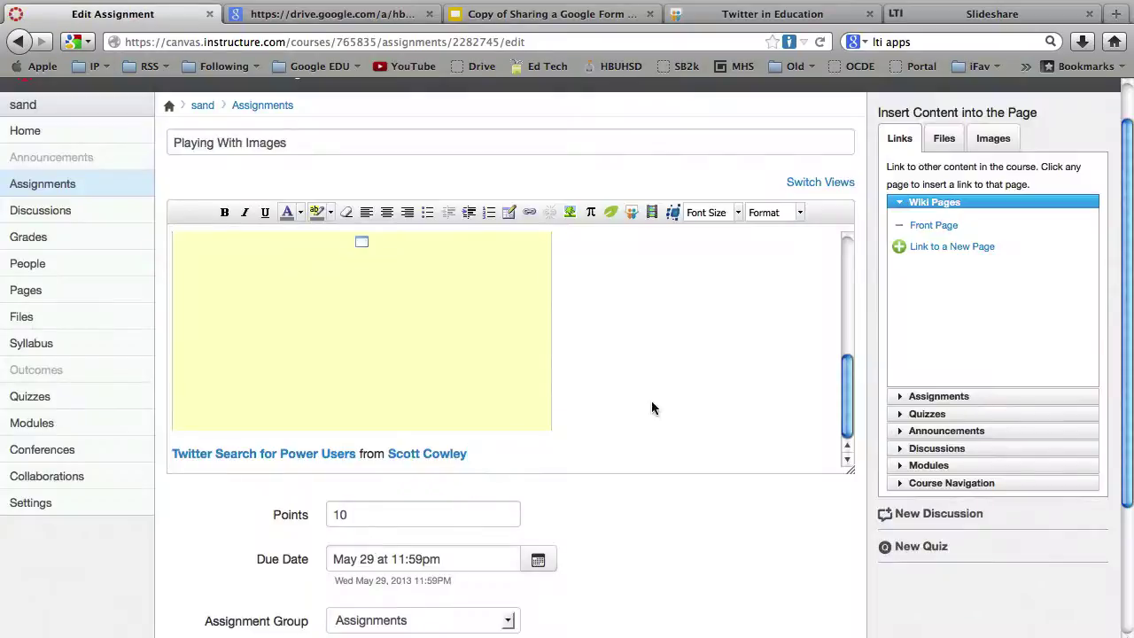
pyautogui.scroll(-5, 659, 411)
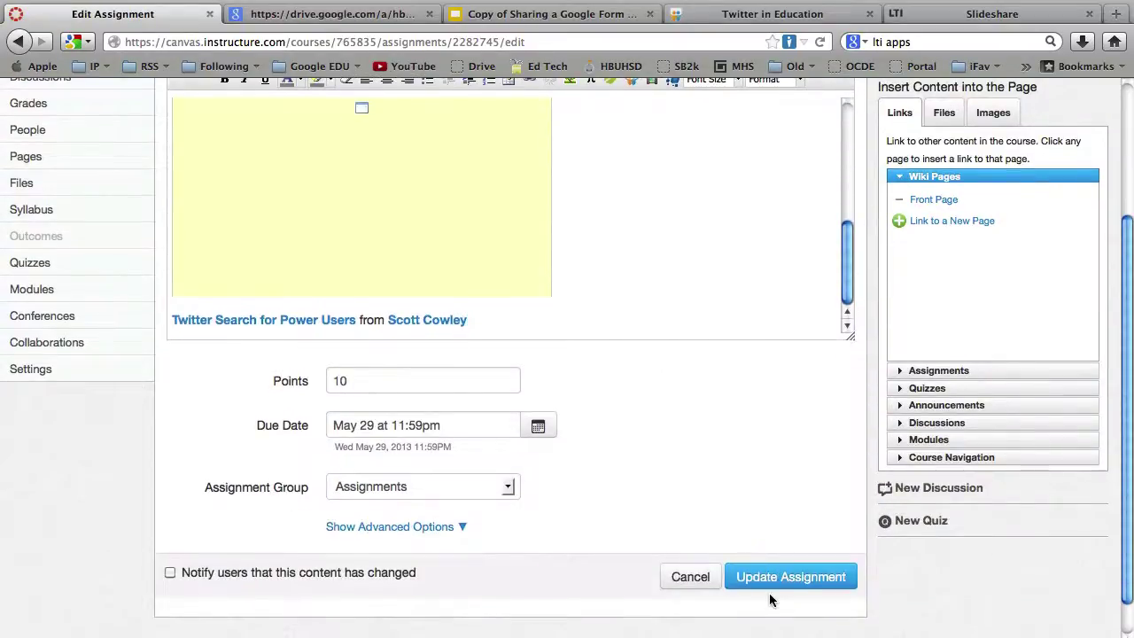
pyautogui.click(769, 579)
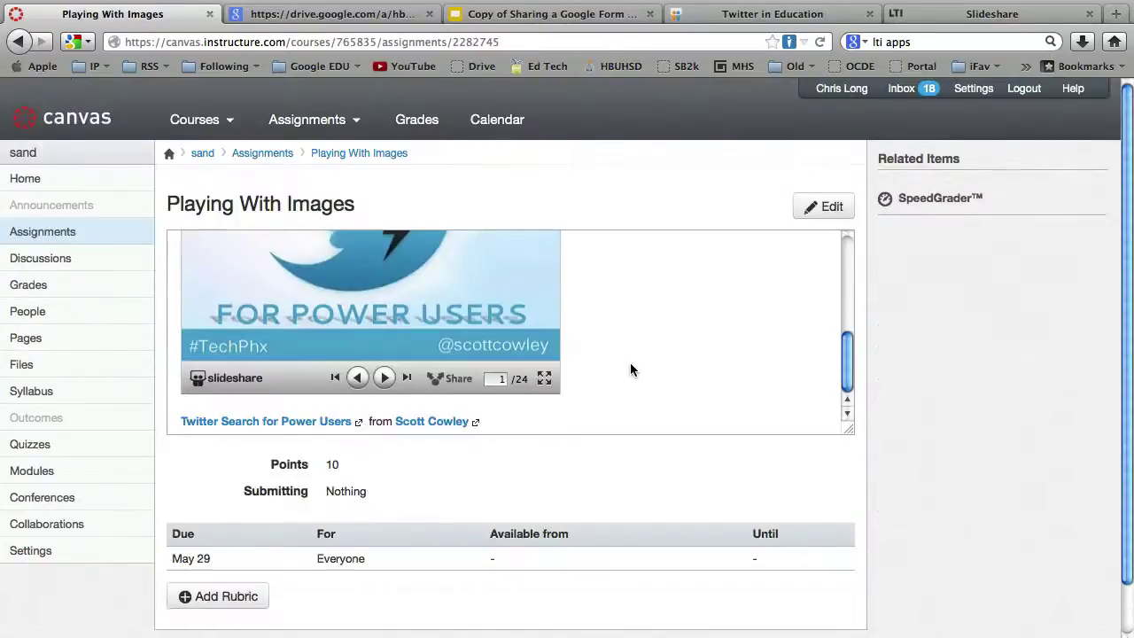
# Enlarge the saved assignment's description box to fit the embedded slideshow and review the slides
pyautogui.scroll(-1, 531, 363)
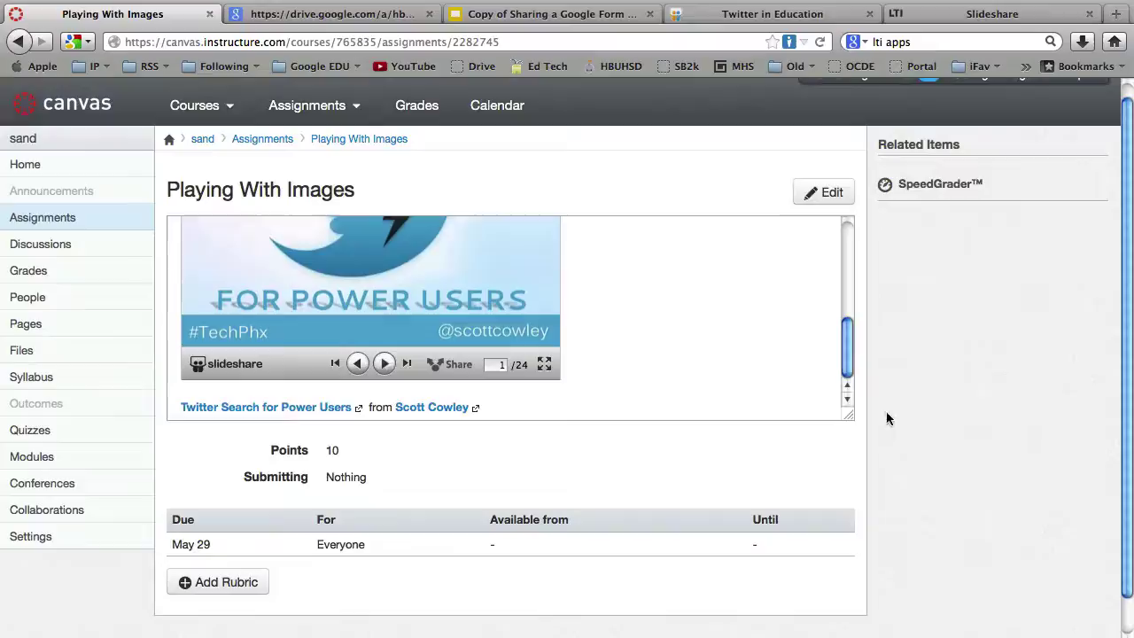
pyautogui.moveTo(848, 414); pyautogui.dragTo(800, 609)
pyautogui.scroll(-1, 705, 488)
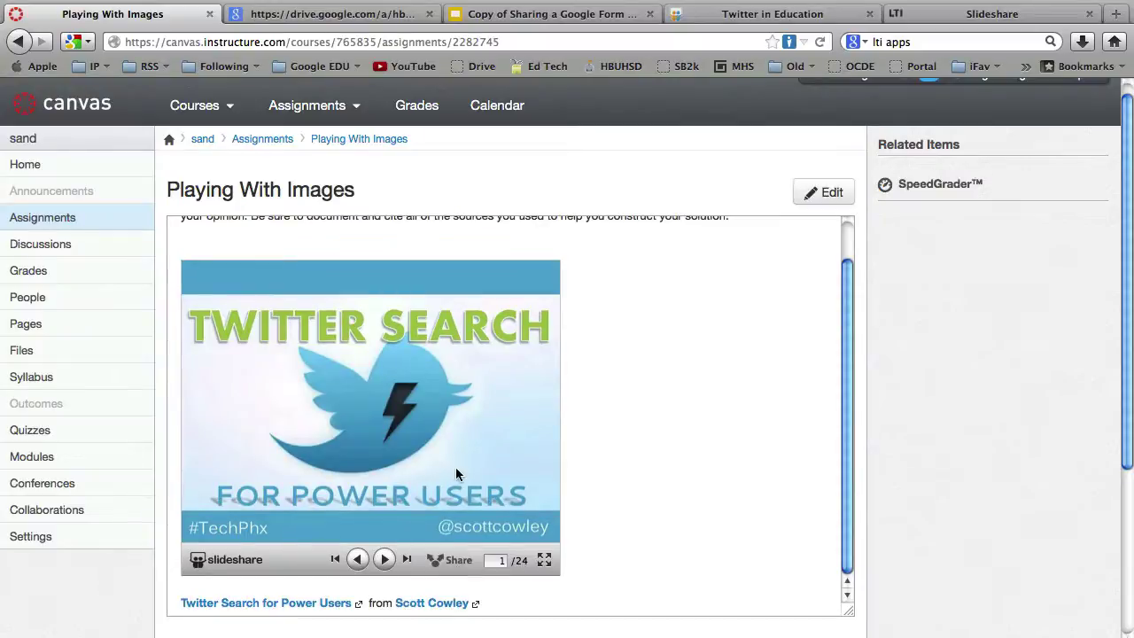
pyautogui.scroll(-4, 455, 467)
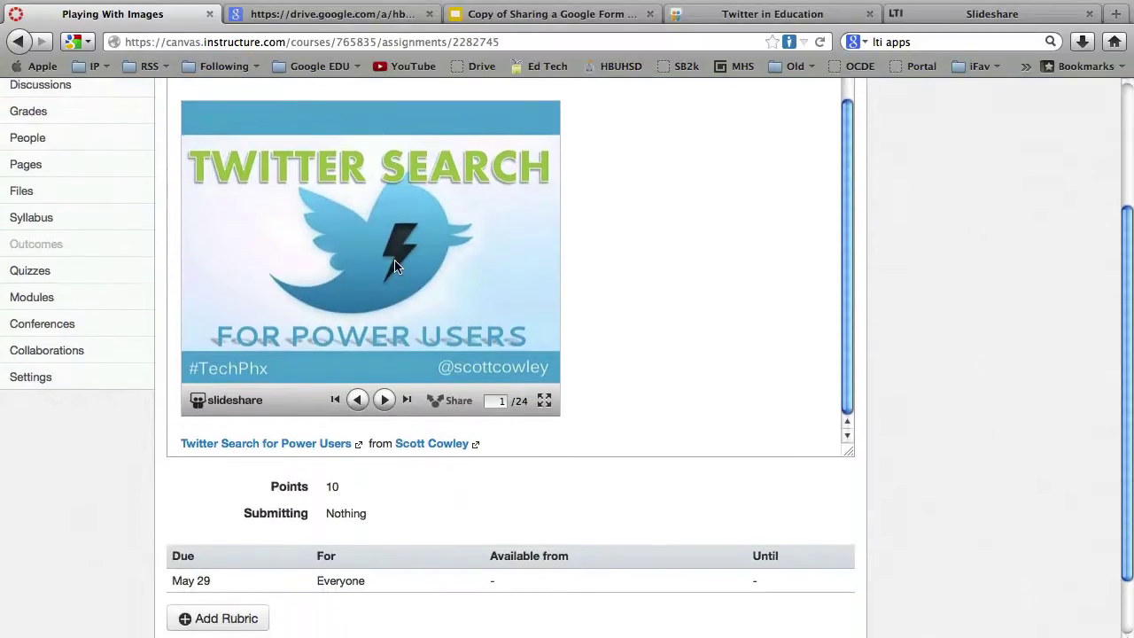
pyautogui.scroll(1, 317, 97)
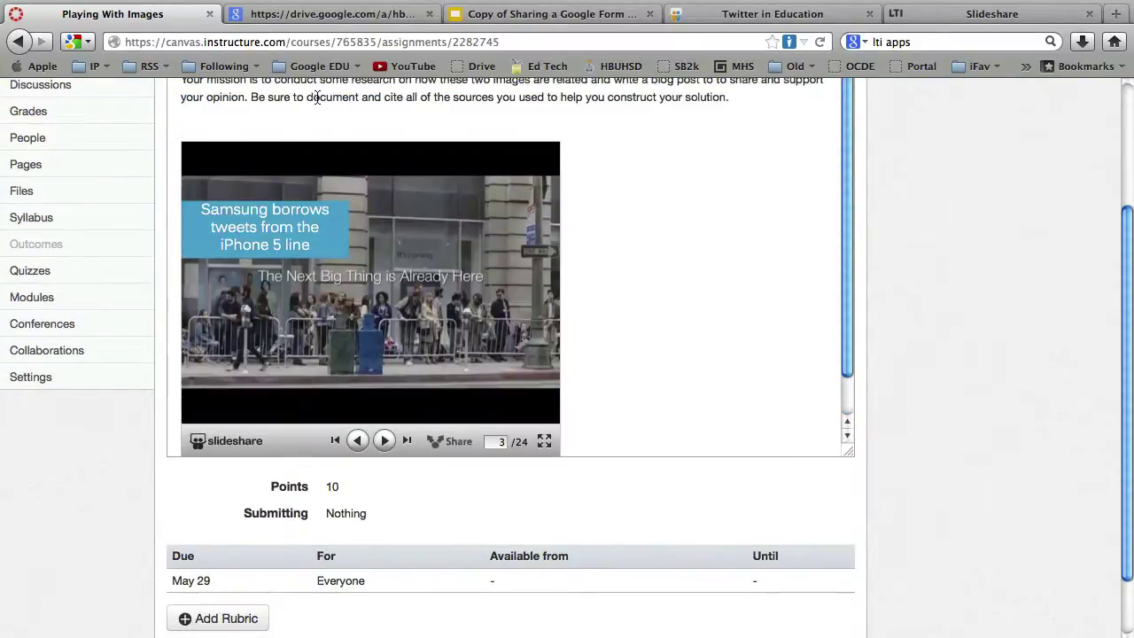